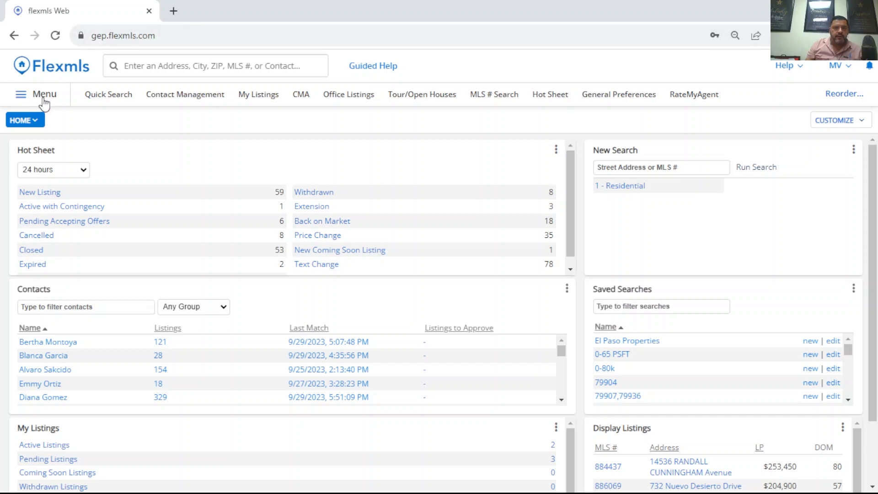
- Mark Remine as a favorite in the full list of site functions and launch it
{"action": "left_click", "coordinate": [40, 98]}
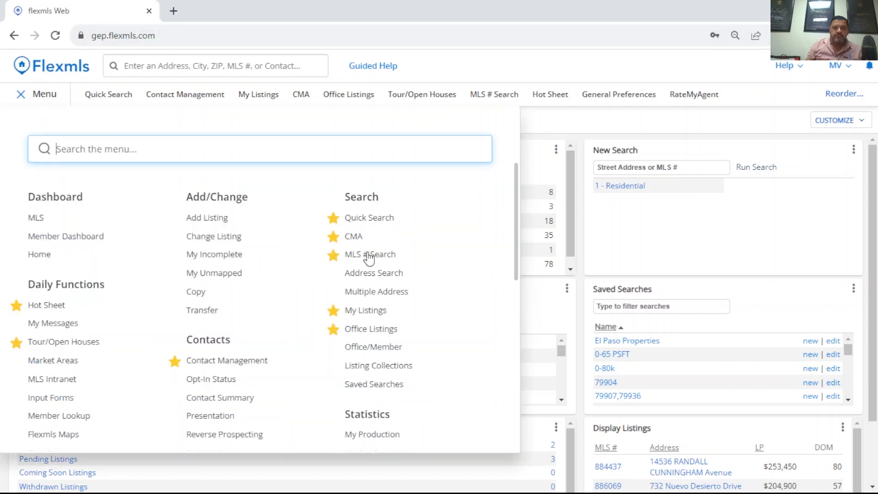
{"action": "scroll", "coordinate": [430, 243], "scroll_direction": "down", "scroll_amount": 2}
{"action": "scroll", "coordinate": [430, 242], "scroll_direction": "down", "scroll_amount": 12}
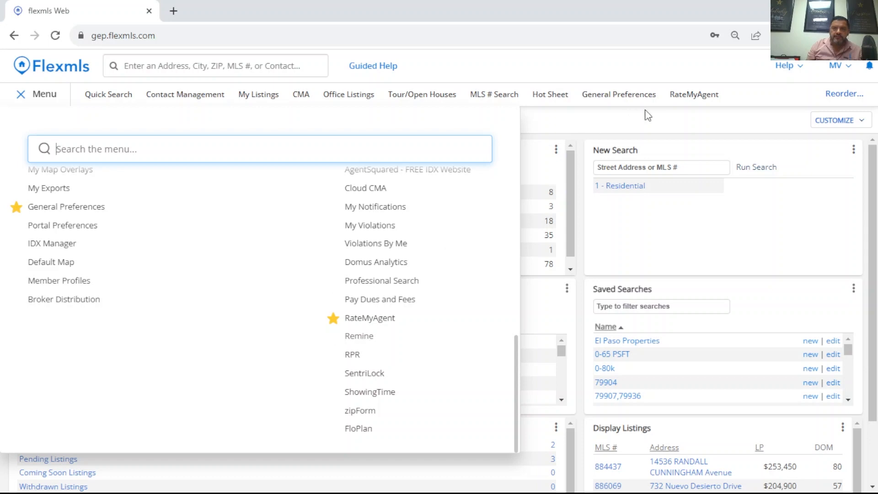
{"action": "left_click", "coordinate": [333, 338]}
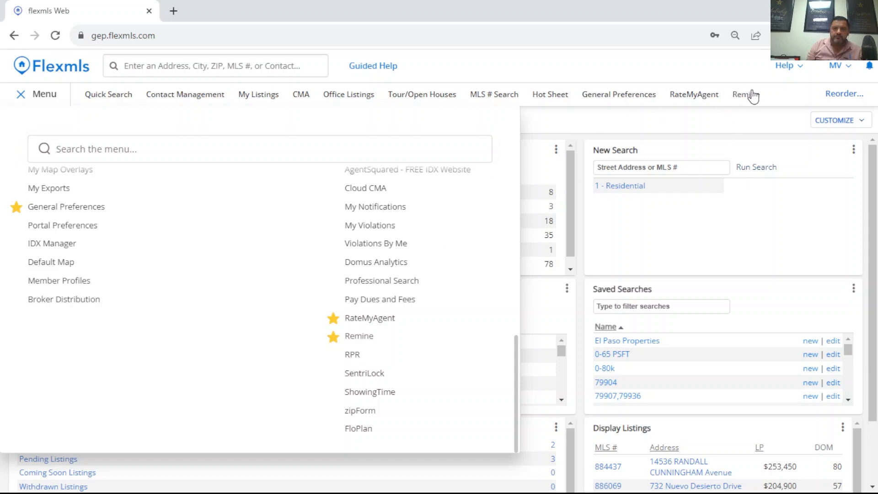
{"action": "left_click", "coordinate": [361, 340]}
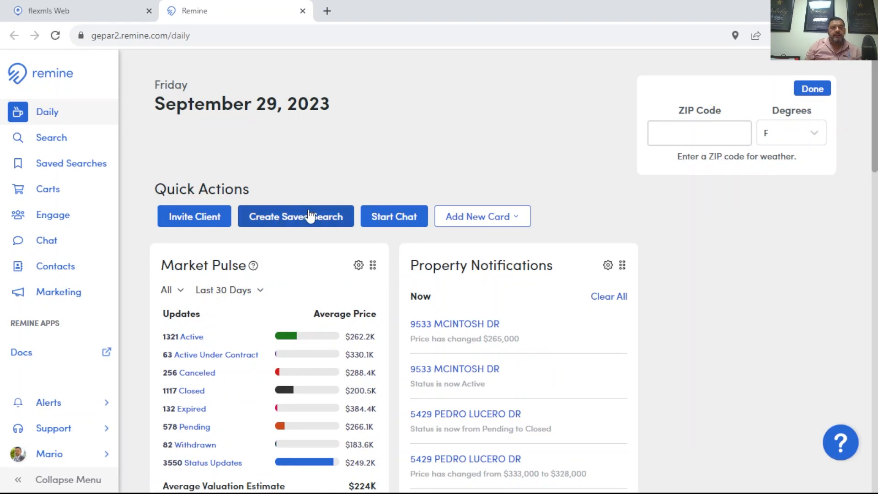
- Open the property search and bring the map to the Loma Linda neighborhood in El Paso, between Turner Rd and Edgemere Blvd
{"action": "left_click", "coordinate": [61, 142]}
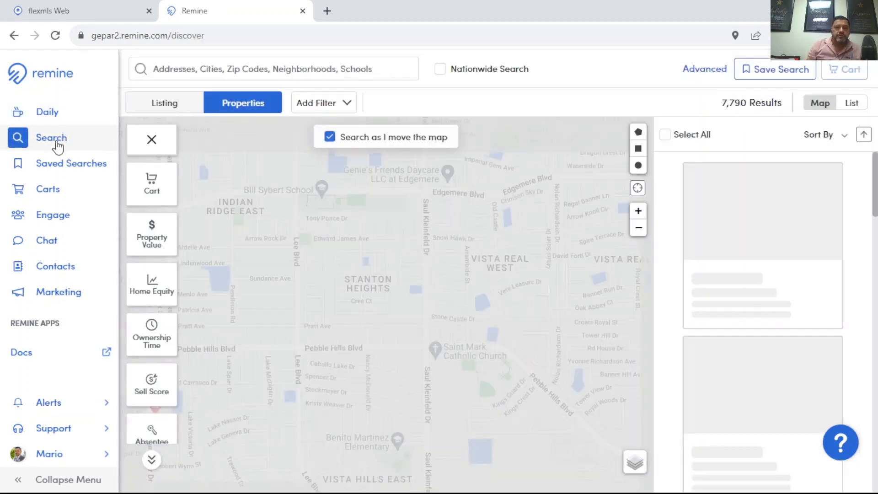
{"action": "scroll", "coordinate": [402, 253], "scroll_direction": "down", "scroll_amount": 1}
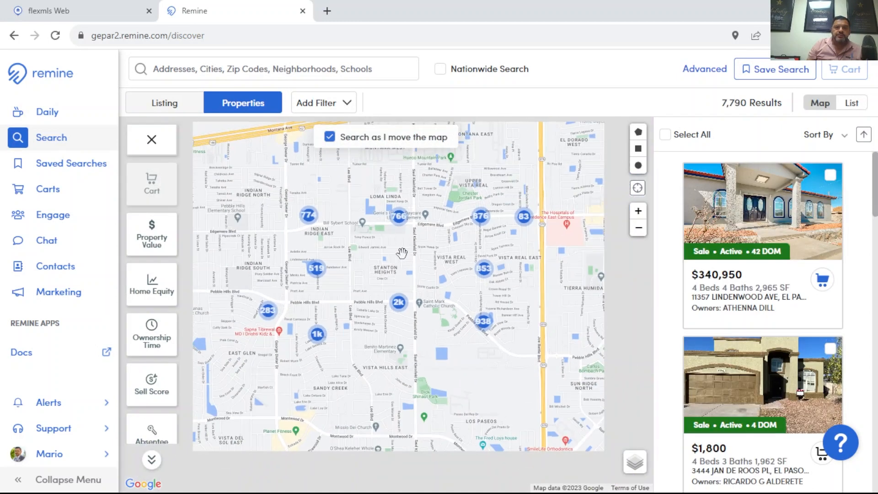
{"action": "scroll", "coordinate": [401, 253], "scroll_direction": "down", "scroll_amount": 3}
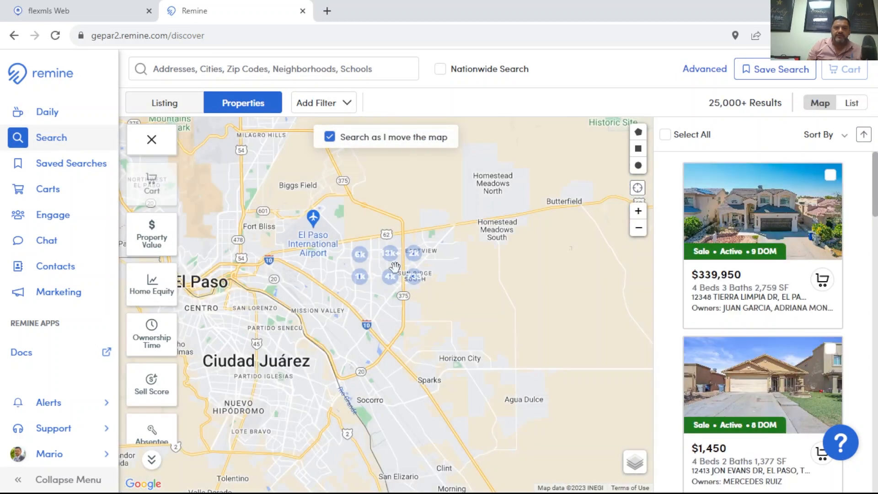
{"action": "left_click_drag", "start_coordinate": [378, 266], "coordinate": [418, 270]}
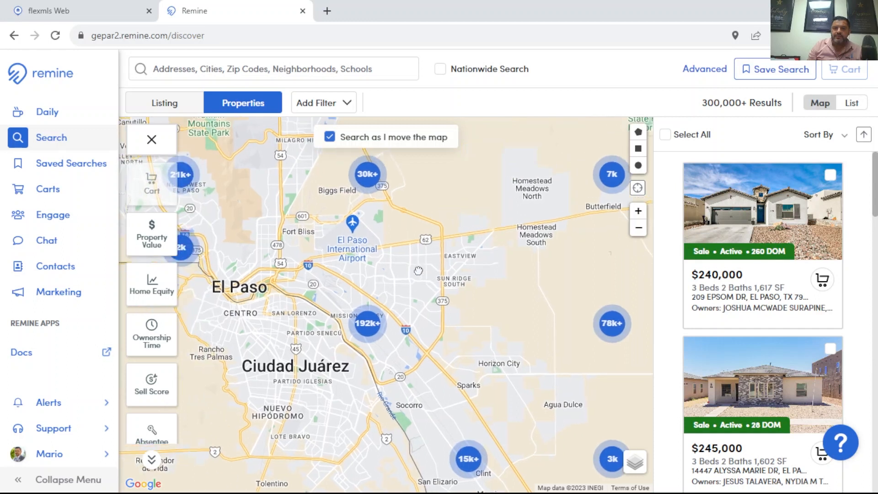
{"action": "scroll", "coordinate": [390, 265], "scroll_direction": "down", "scroll_amount": 1}
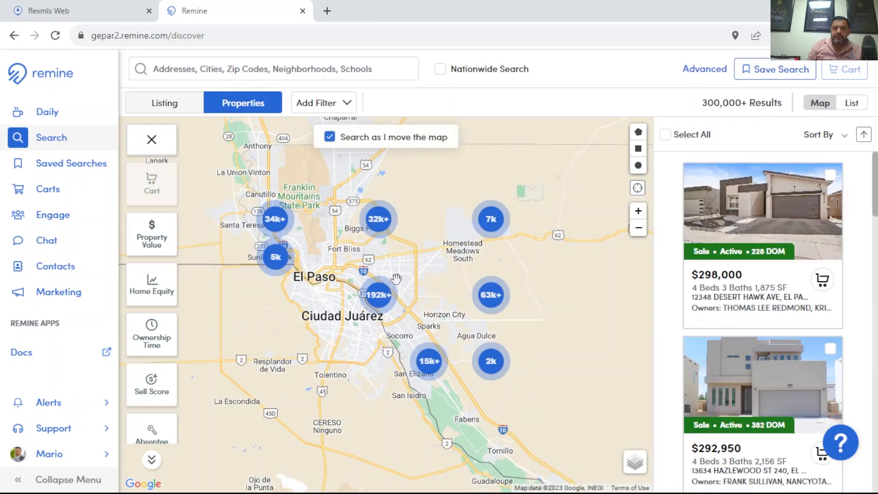
{"action": "scroll", "coordinate": [398, 279], "scroll_direction": "up", "scroll_amount": 1}
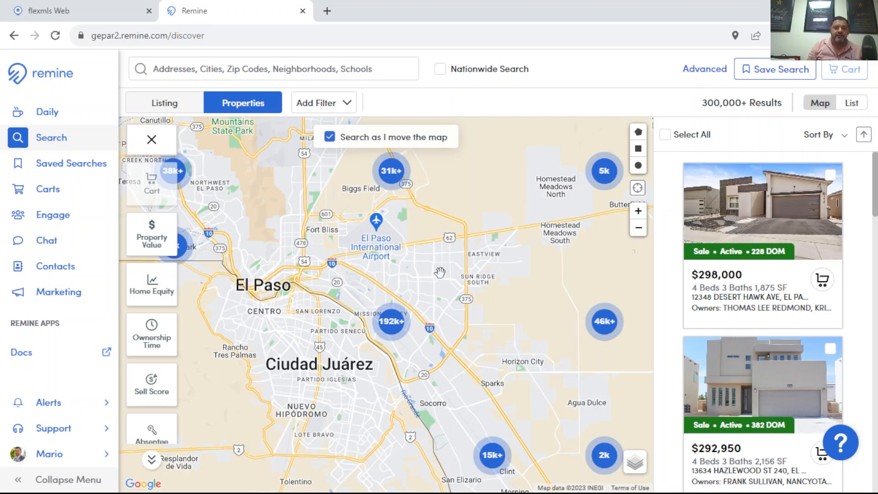
{"action": "scroll", "coordinate": [437, 268], "scroll_direction": "up", "scroll_amount": 3}
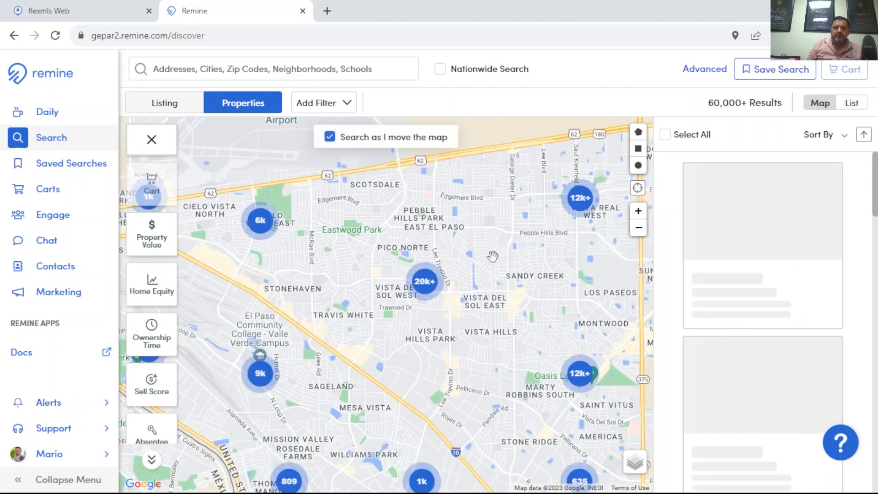
{"action": "left_click_drag", "start_coordinate": [483, 240], "coordinate": [396, 237]}
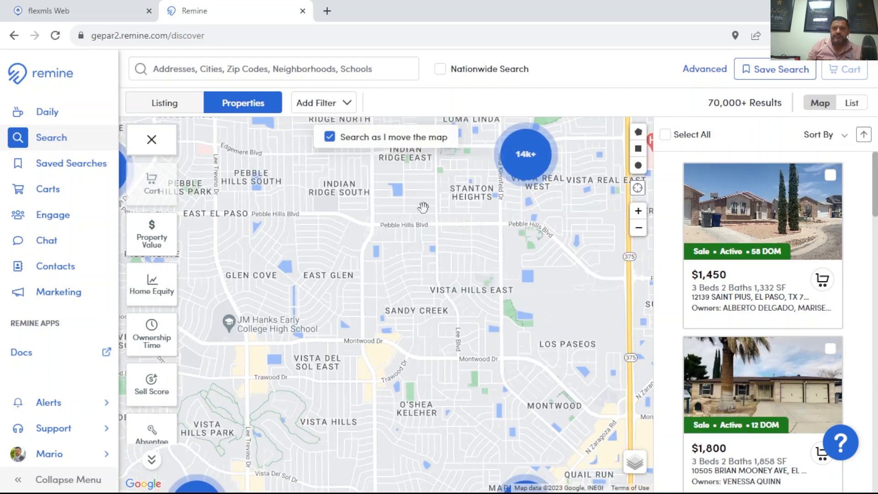
{"action": "scroll", "coordinate": [435, 207], "scroll_direction": "up", "scroll_amount": 1}
{"action": "left_click_drag", "start_coordinate": [393, 245], "coordinate": [345, 295]}
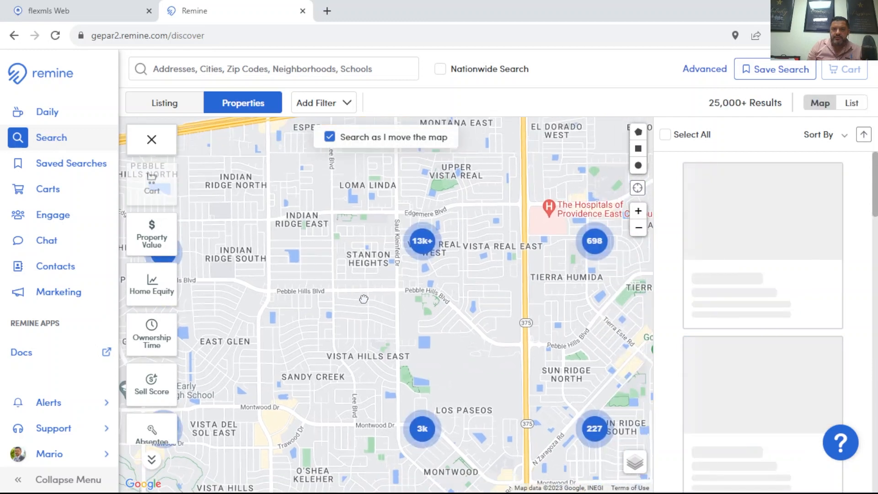
{"action": "left_click_drag", "start_coordinate": [374, 267], "coordinate": [357, 311]}
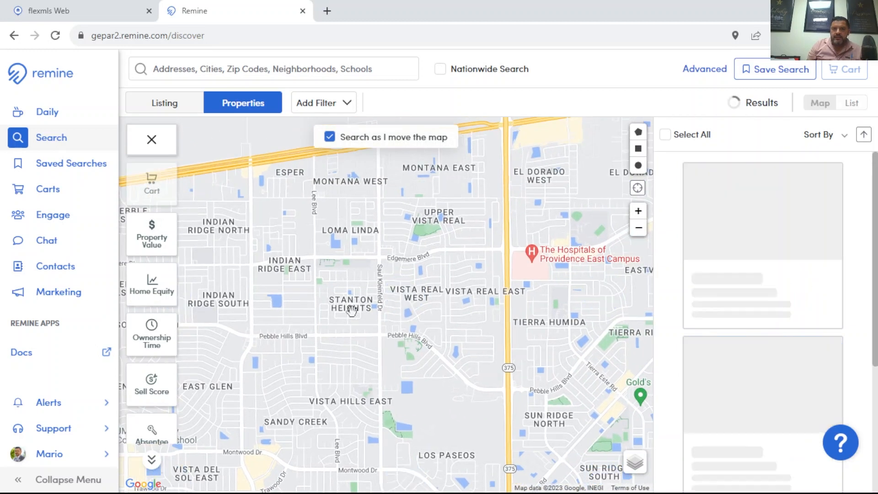
{"action": "scroll", "coordinate": [352, 235], "scroll_direction": "up", "scroll_amount": 1}
{"action": "left_click_drag", "start_coordinate": [364, 231], "coordinate": [358, 240]}
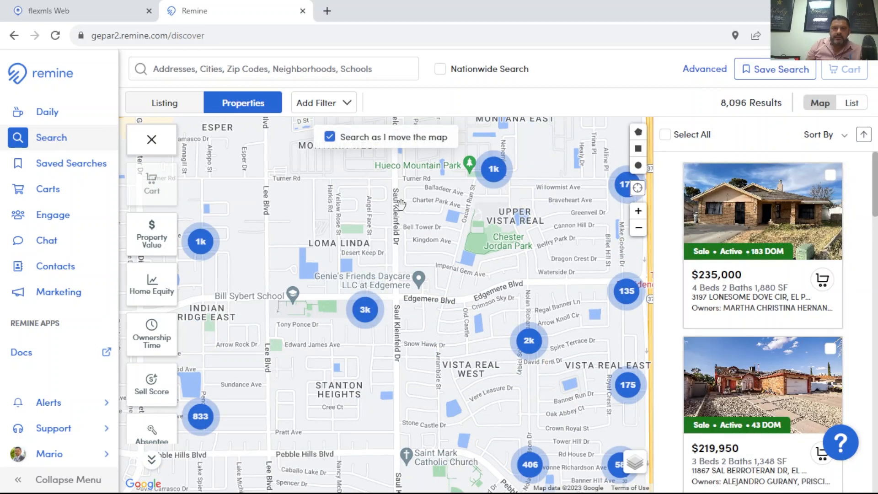
{"action": "left_click_drag", "start_coordinate": [366, 207], "coordinate": [459, 236]}
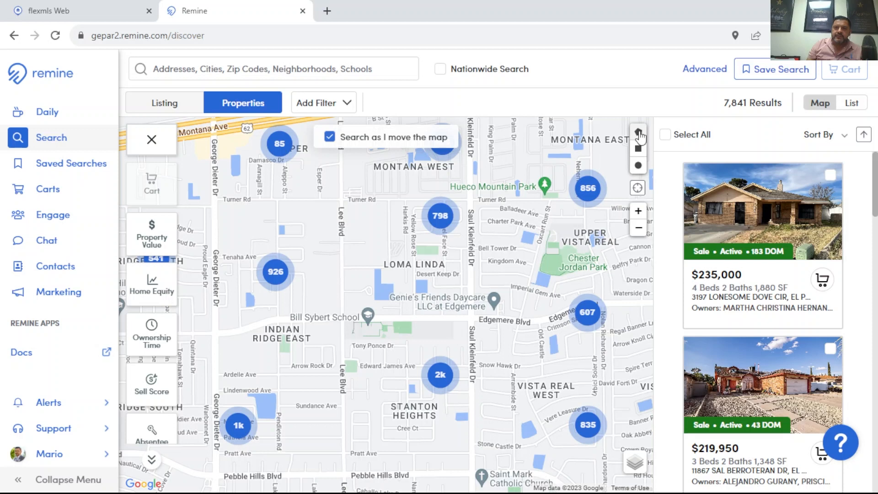
- Draw a closed polygon search area around Loma Linda, bounded by Turner Rd, Saul Kleinfeld Dr, Edgemere Blvd and Lee Blvd
{"action": "left_click", "coordinate": [639, 133]}
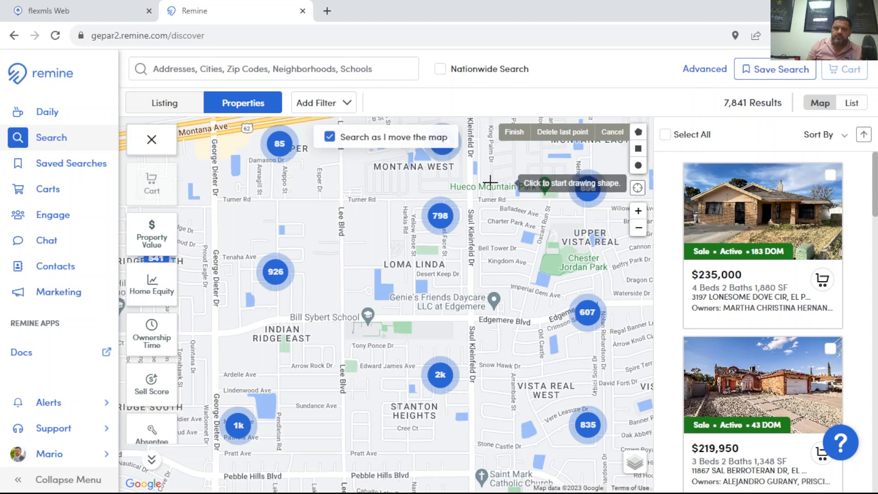
{"action": "left_click", "coordinate": [341, 199]}
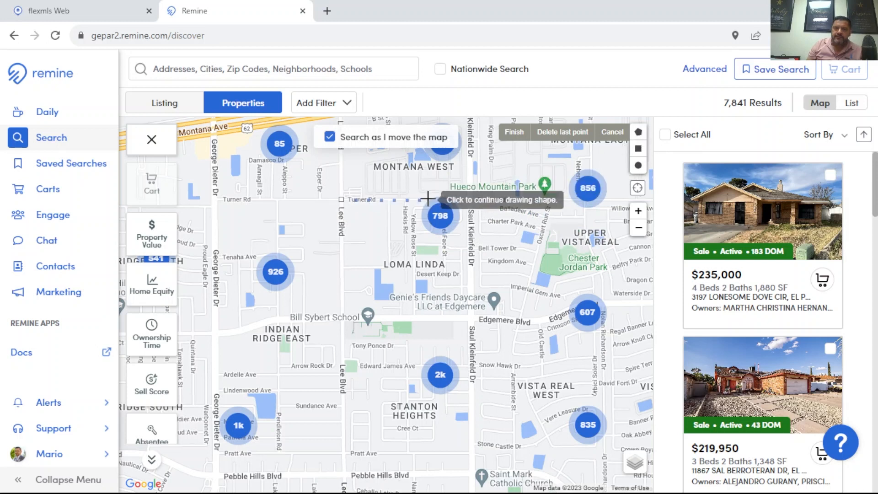
{"action": "left_click", "coordinate": [469, 200]}
{"action": "left_click", "coordinate": [469, 316]}
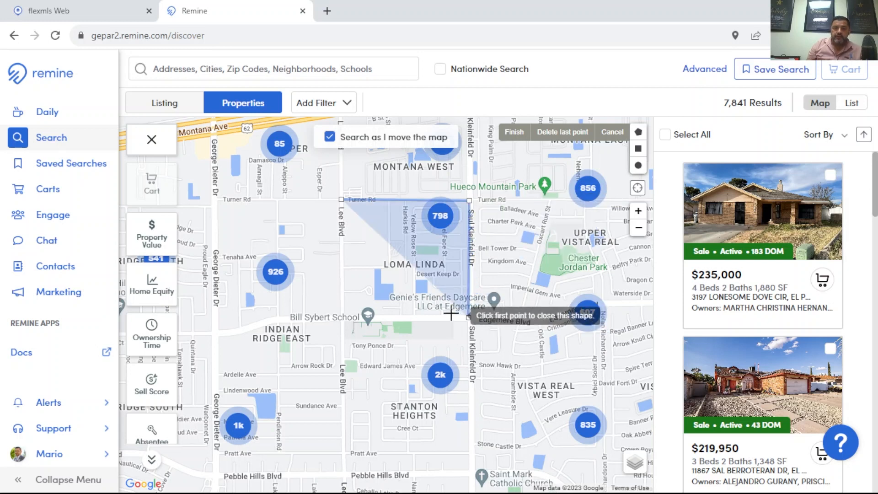
{"action": "left_click", "coordinate": [341, 318]}
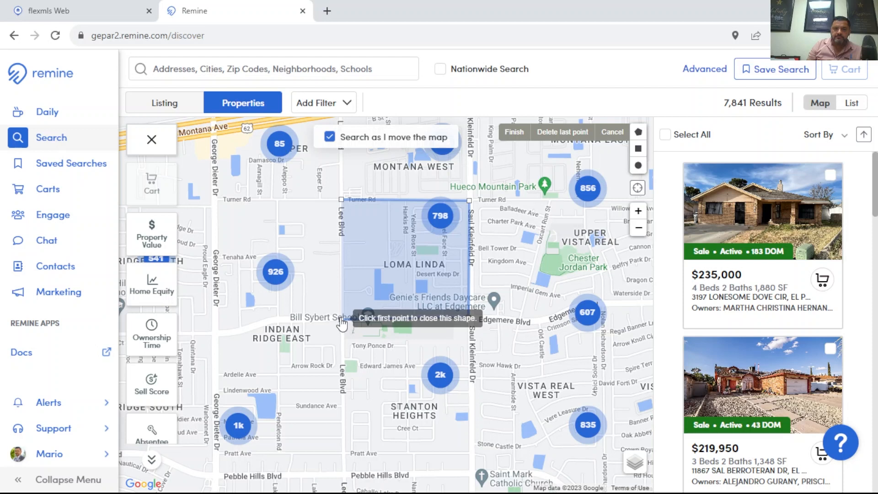
{"action": "left_click", "coordinate": [342, 285]}
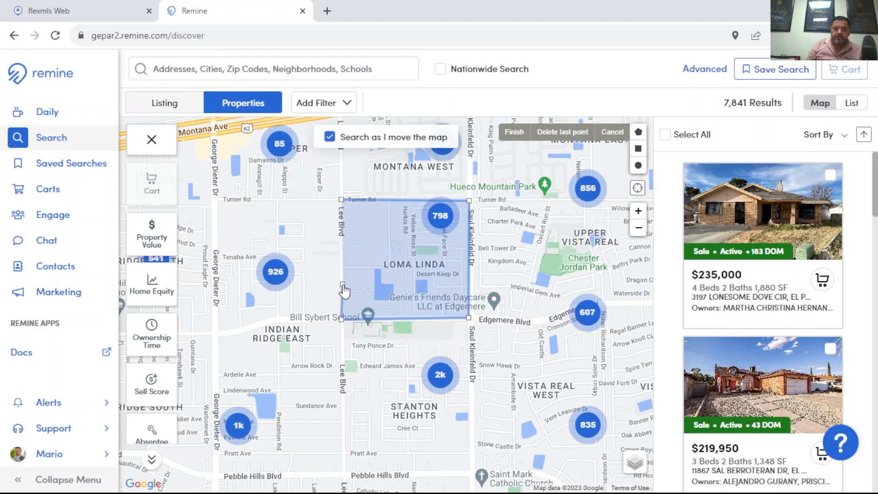
{"action": "left_click", "coordinate": [343, 286]}
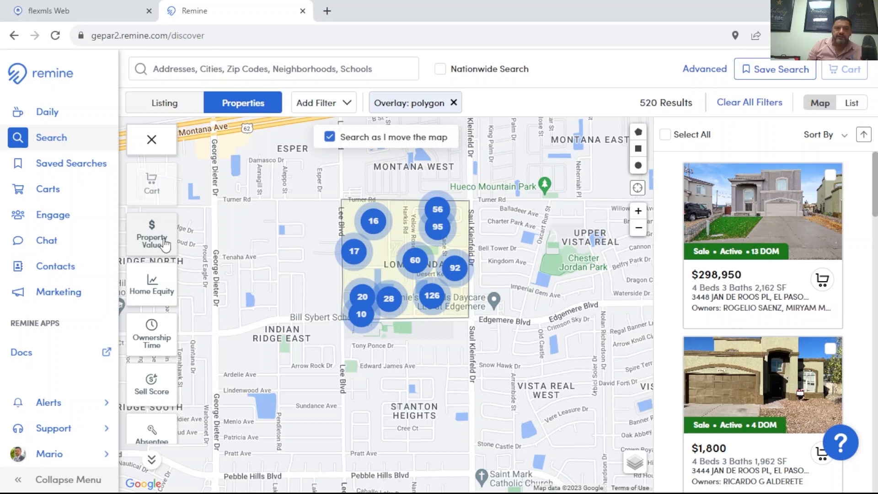
- Filter the properties to a minimum home equity of 20000
{"action": "left_click", "coordinate": [157, 293]}
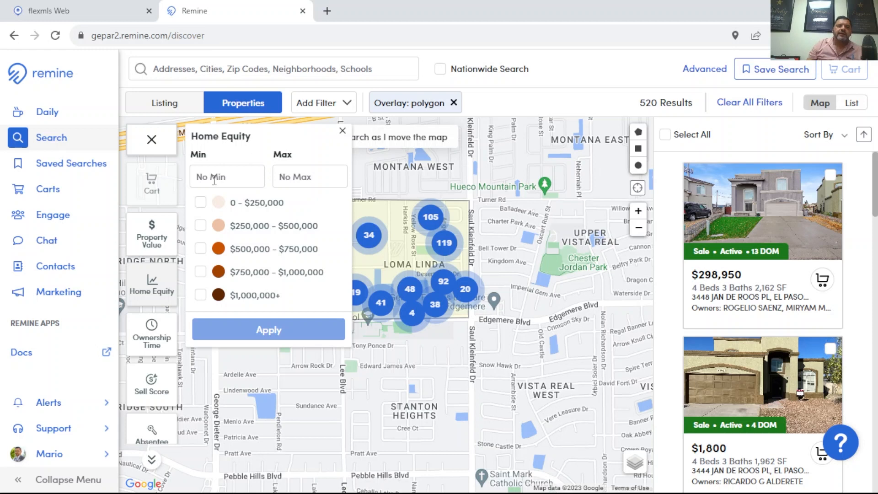
{"action": "left_click", "coordinate": [200, 177]}
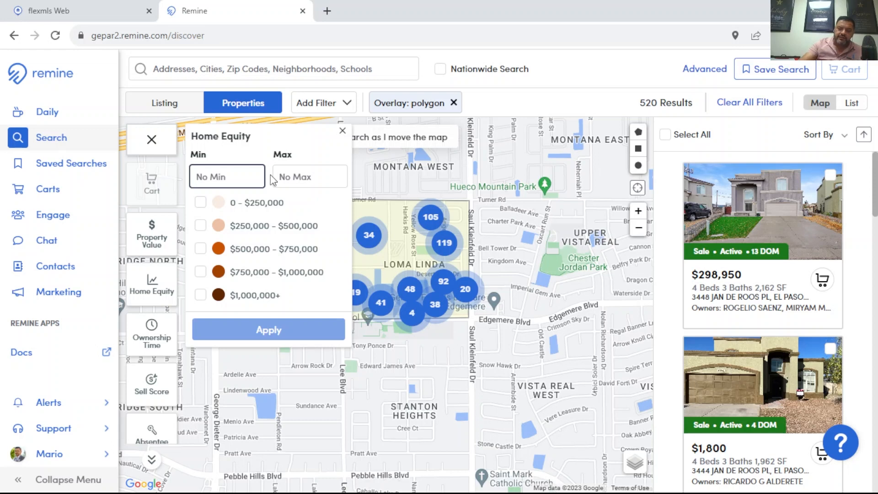
{"action": "type", "text": "20"}
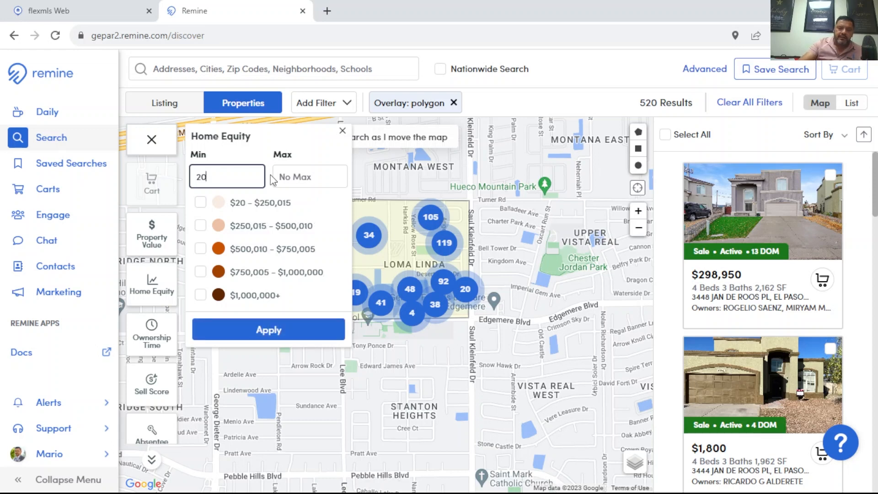
{"action": "type", "text": "000"}
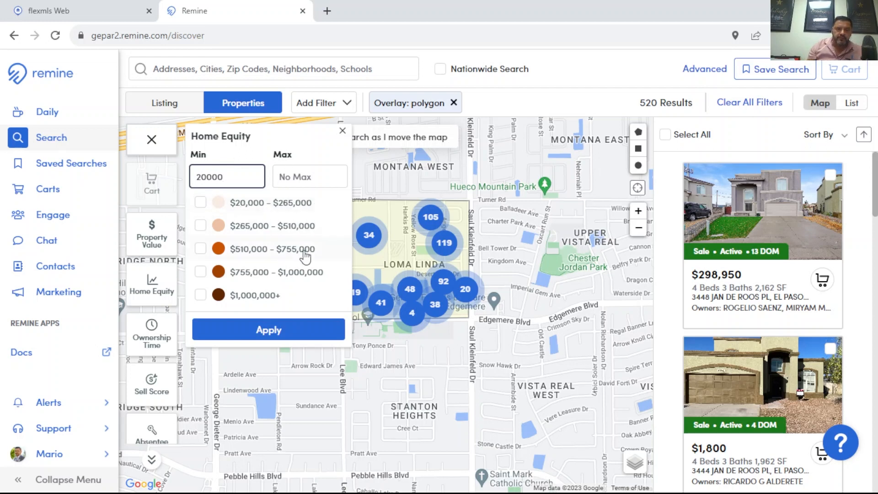
{"action": "left_click", "coordinate": [265, 333]}
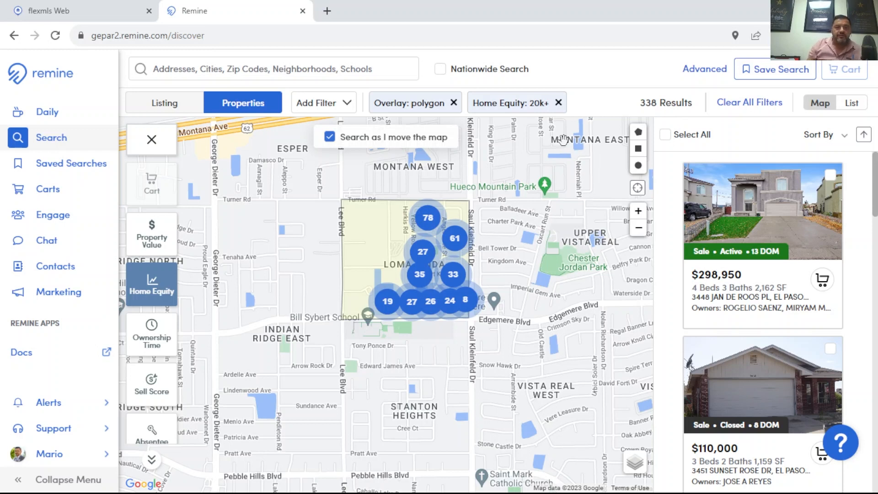
{"action": "scroll", "coordinate": [204, 280], "scroll_direction": "down", "scroll_amount": 1}
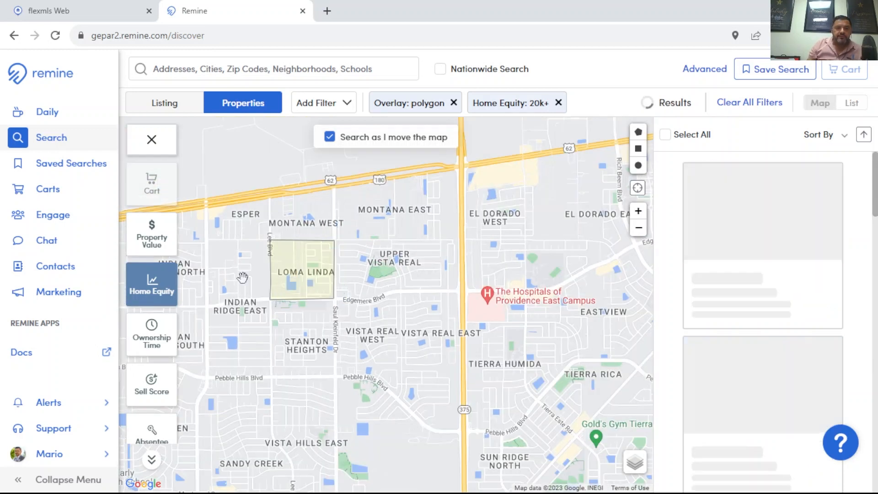
{"action": "left_click_drag", "start_coordinate": [241, 281], "coordinate": [272, 291]}
{"action": "scroll", "coordinate": [273, 291], "scroll_direction": "up", "scroll_amount": 1}
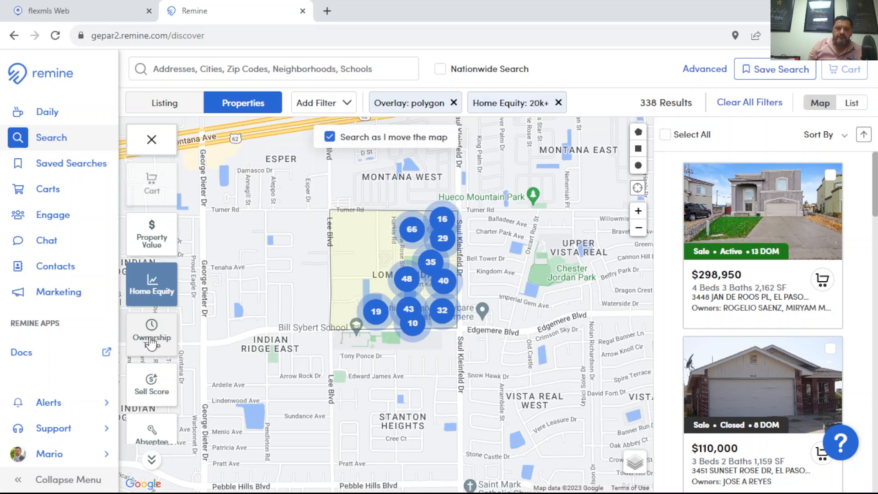
- Filter the properties to a minimum ownership time of 3 years
{"action": "left_click", "coordinate": [148, 341]}
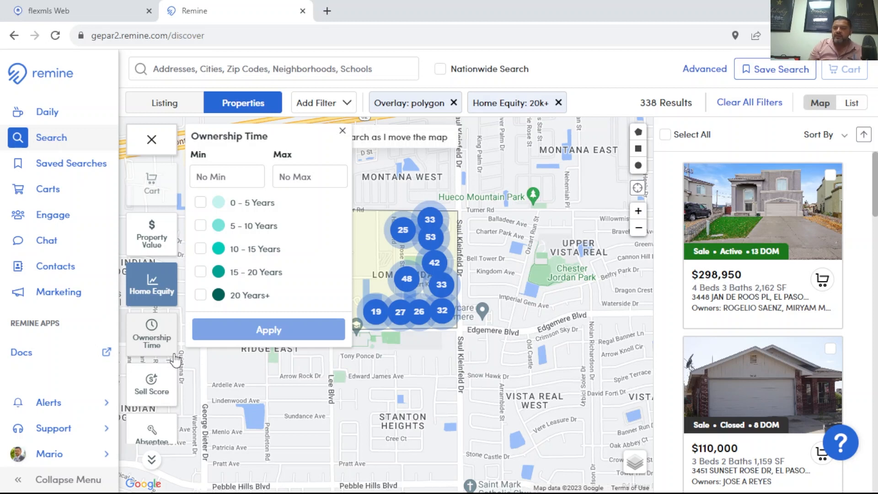
{"action": "left_click", "coordinate": [222, 175]}
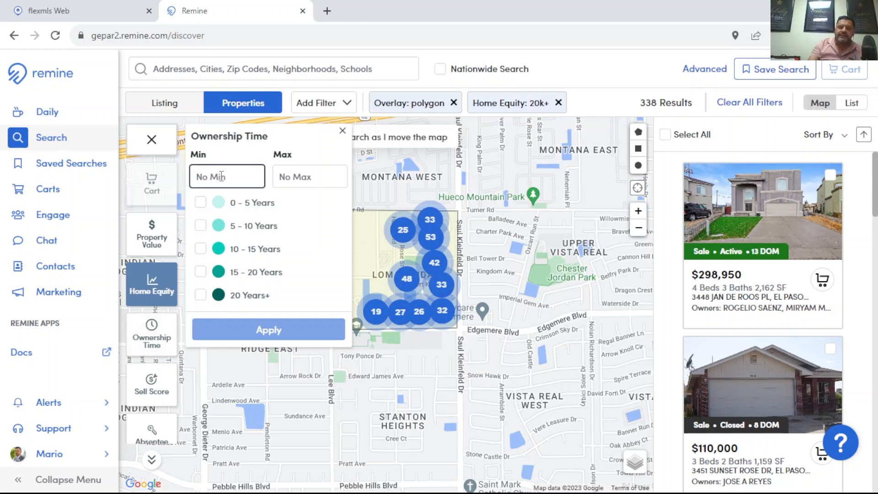
{"action": "type", "text": "3"}
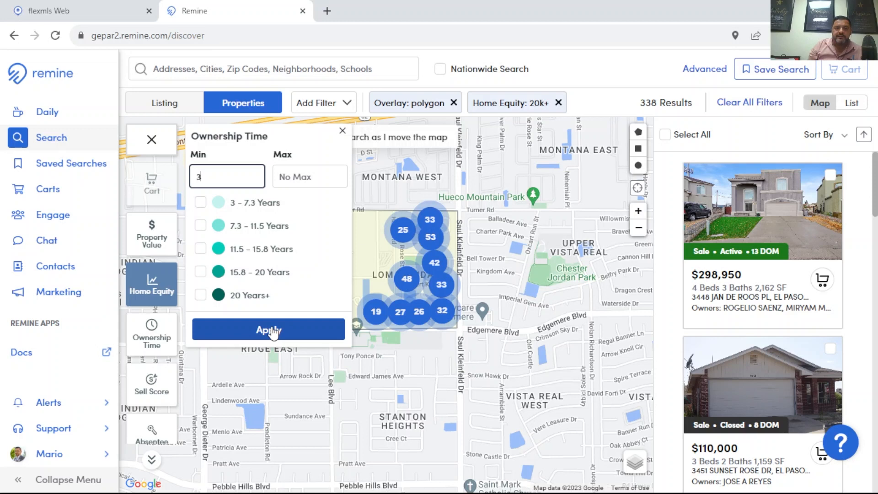
{"action": "left_click", "coordinate": [272, 331]}
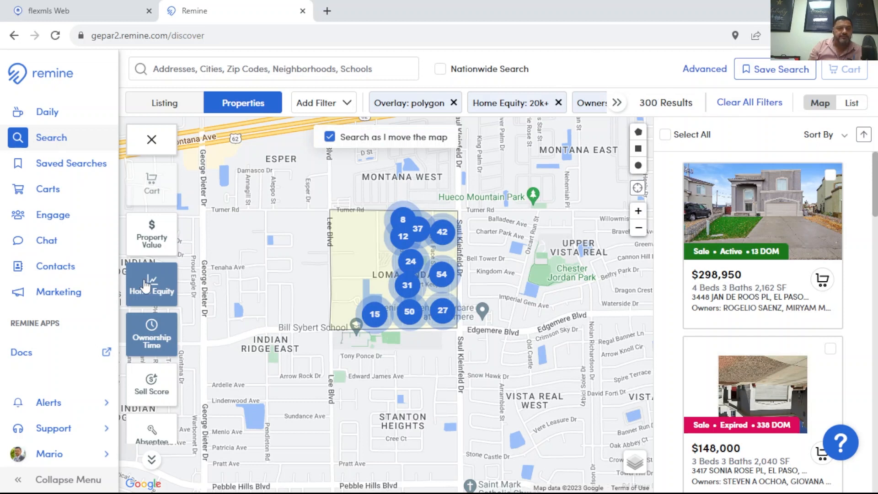
- Filter the properties to a High sell score
{"action": "scroll", "coordinate": [149, 277], "scroll_direction": "down", "scroll_amount": 3}
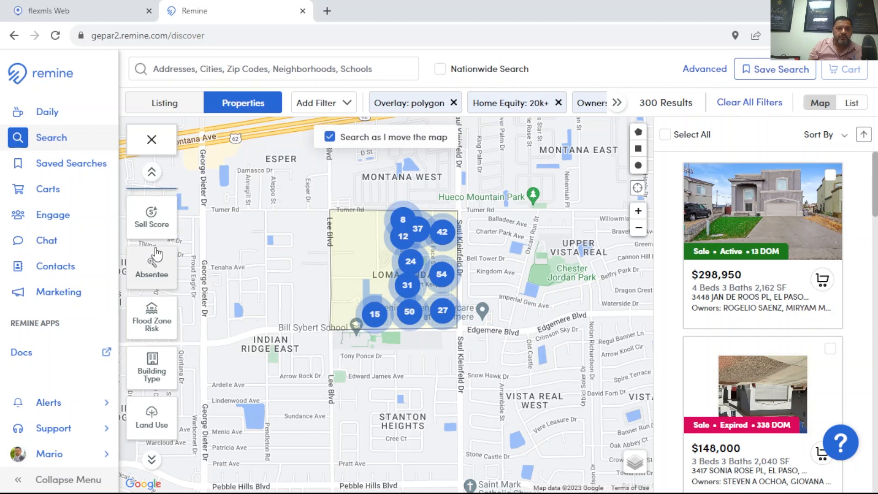
{"action": "left_click", "coordinate": [156, 226]}
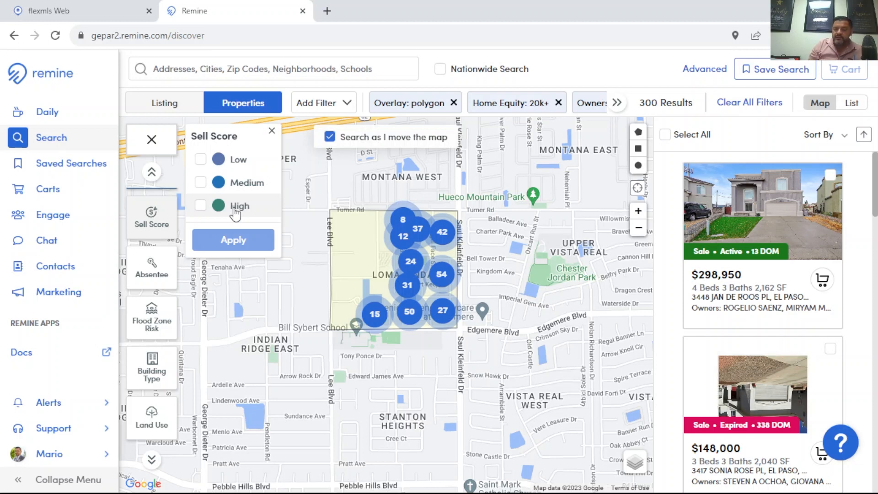
{"action": "left_click", "coordinate": [201, 207]}
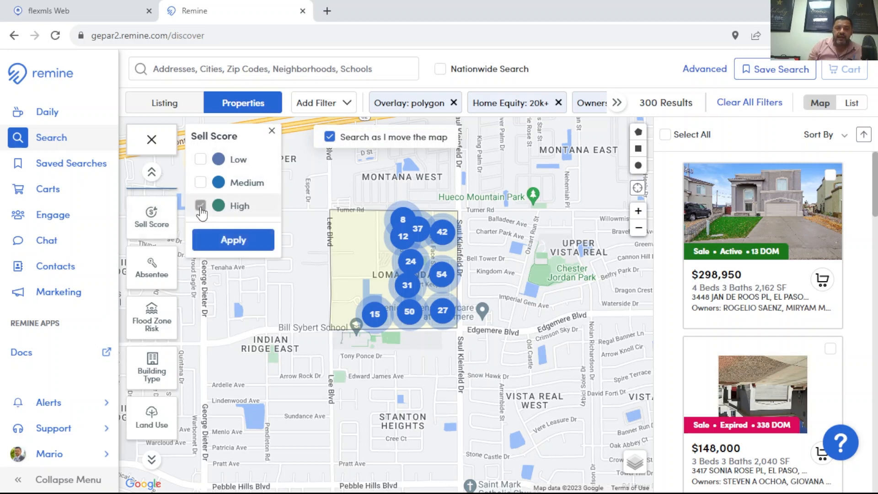
{"action": "left_click", "coordinate": [234, 250]}
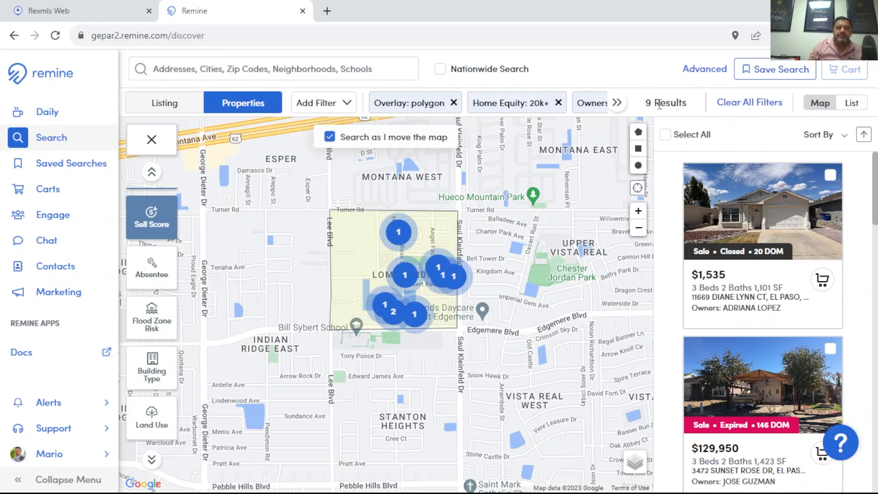
- Add Medium to the sell score filter alongside High
{"action": "left_click", "coordinate": [150, 224]}
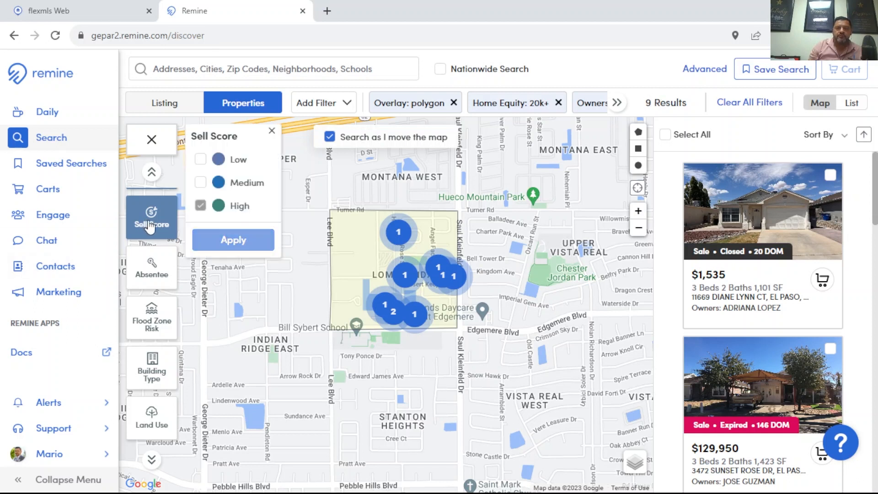
{"action": "left_click", "coordinate": [200, 182]}
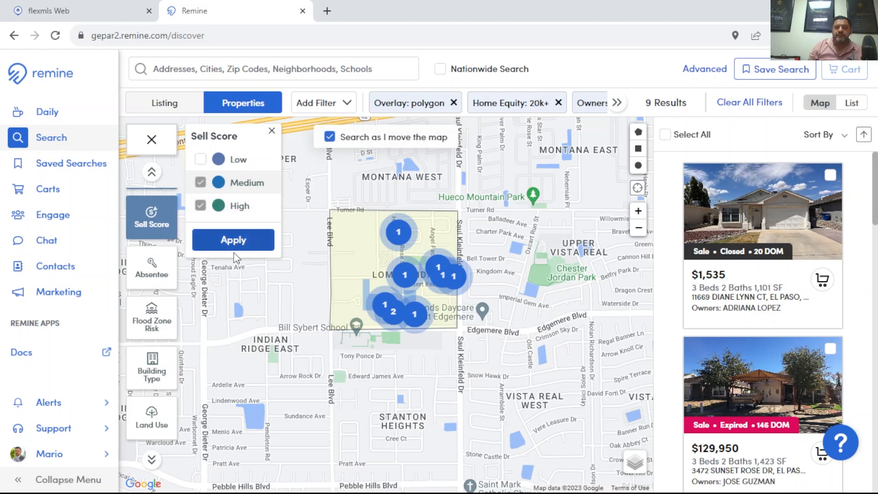
{"action": "left_click", "coordinate": [231, 239]}
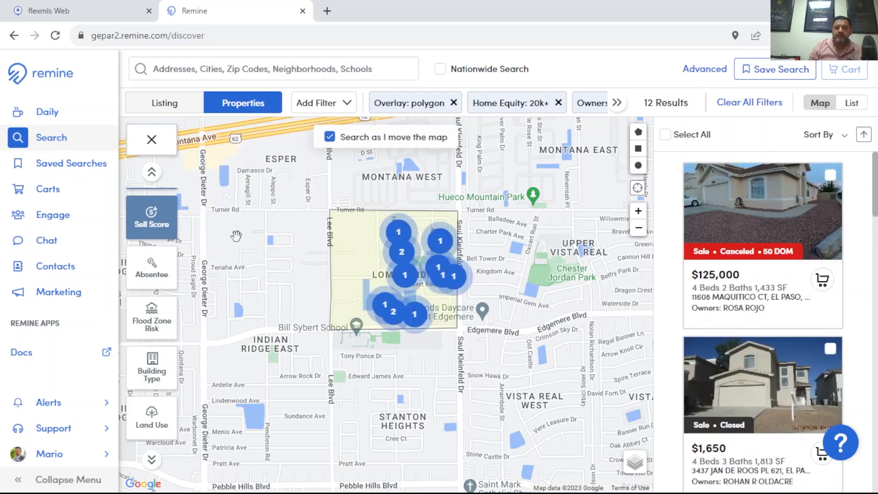
- Remove Medium from the sell score filter so that only High is applied
{"action": "left_click", "coordinate": [143, 224]}
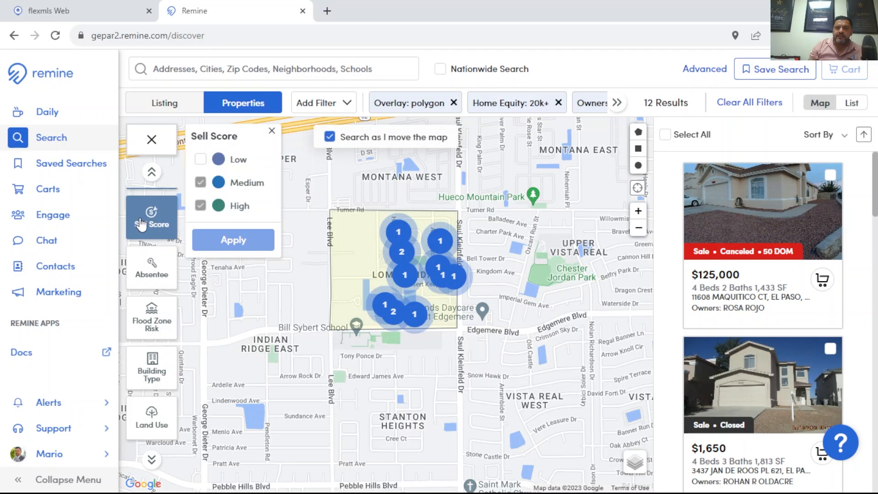
{"action": "left_click", "coordinate": [201, 183]}
{"action": "left_click", "coordinate": [201, 206]}
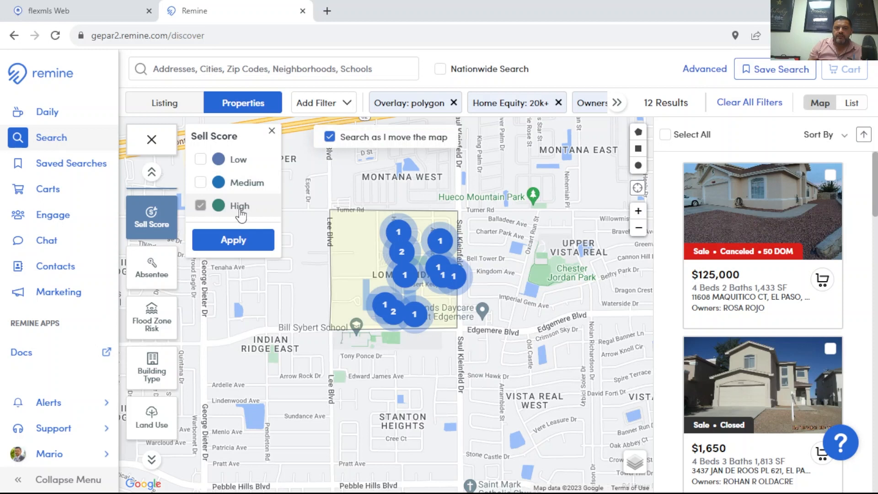
{"action": "left_click", "coordinate": [230, 241]}
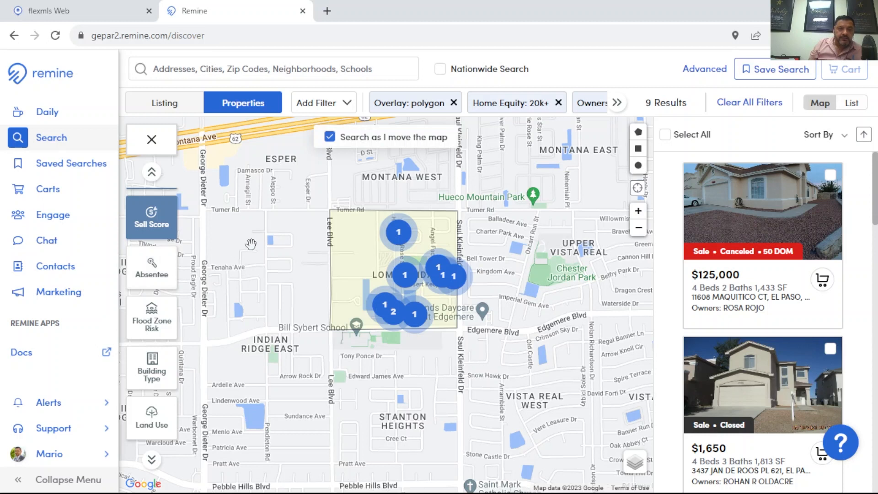
- Examine the remaining filters, including the Mortgage Rate ranges, and review the matching properties on the map and in the results list
{"action": "left_click", "coordinate": [156, 269]}
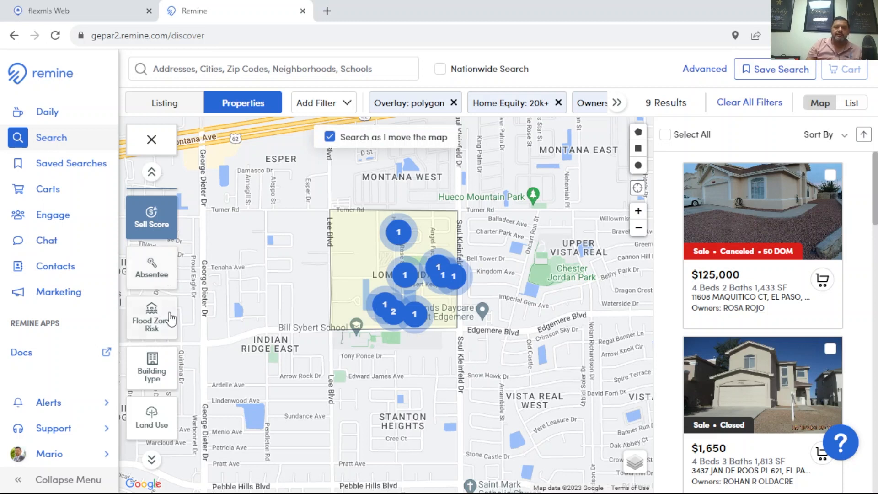
{"action": "scroll", "coordinate": [169, 270], "scroll_direction": "down", "scroll_amount": 2}
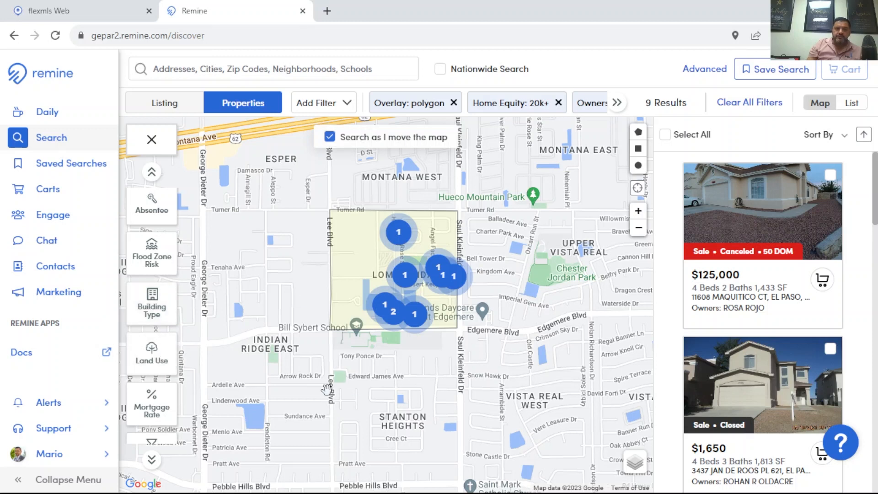
{"action": "left_click", "coordinate": [151, 401]}
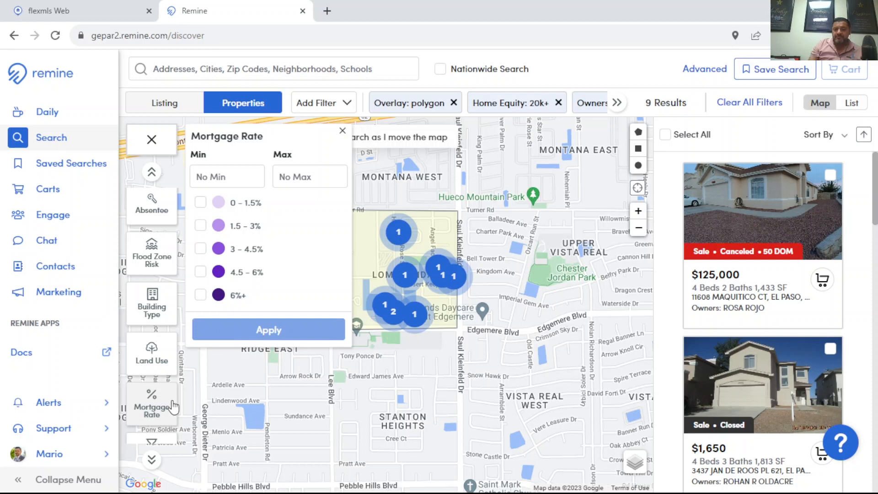
{"action": "left_click", "coordinate": [342, 132]}
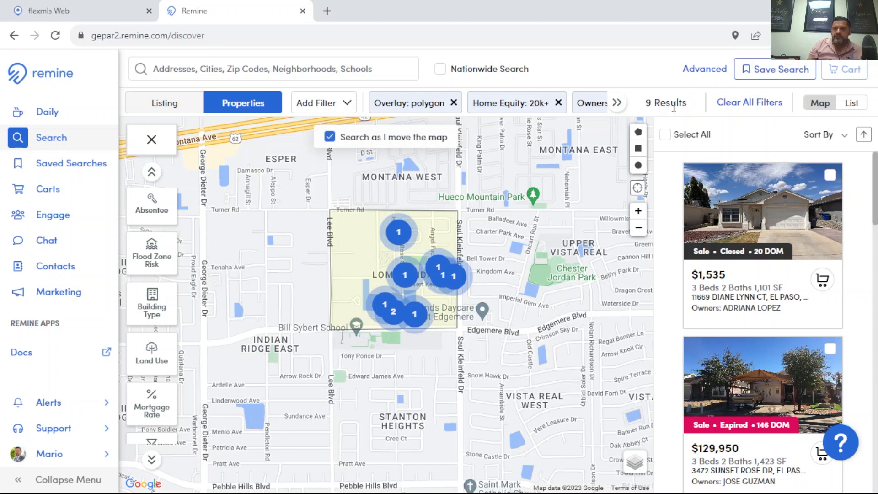
{"action": "scroll", "coordinate": [330, 244], "scroll_direction": "down", "scroll_amount": 2}
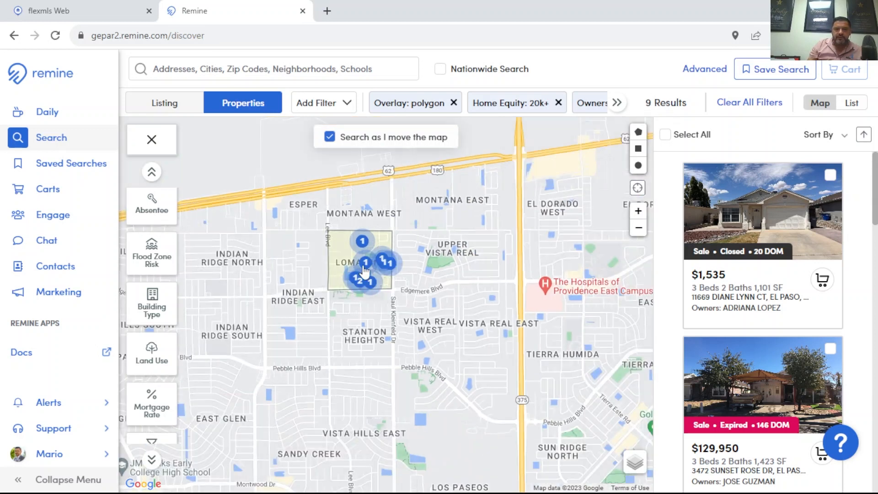
{"action": "scroll", "coordinate": [362, 247], "scroll_direction": "up", "scroll_amount": 2}
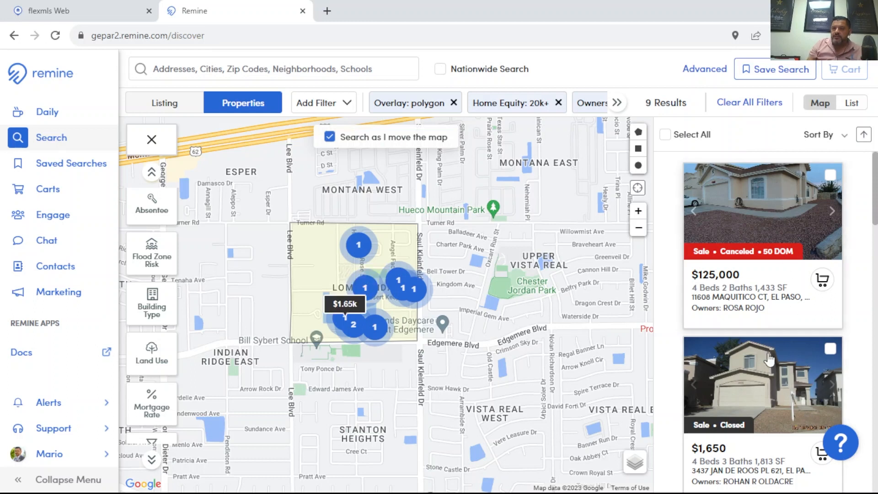
{"action": "scroll", "coordinate": [793, 374], "scroll_direction": "down", "scroll_amount": 1}
{"action": "scroll", "coordinate": [786, 356], "scroll_direction": "down", "scroll_amount": 6}
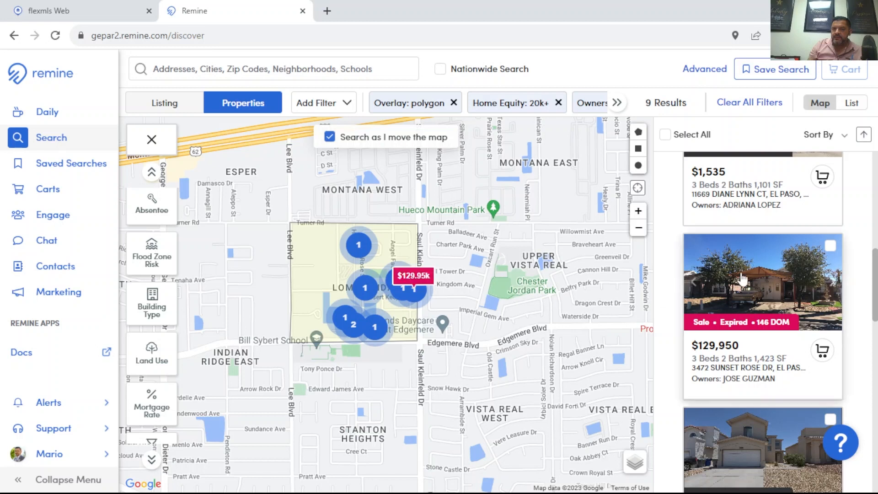
{"action": "scroll", "coordinate": [803, 222], "scroll_direction": "up", "scroll_amount": 7}
- Select all the filtered properties and add them to a new cart named Loma Linda
{"action": "left_click", "coordinate": [665, 136]}
{"action": "left_click", "coordinate": [850, 66]}
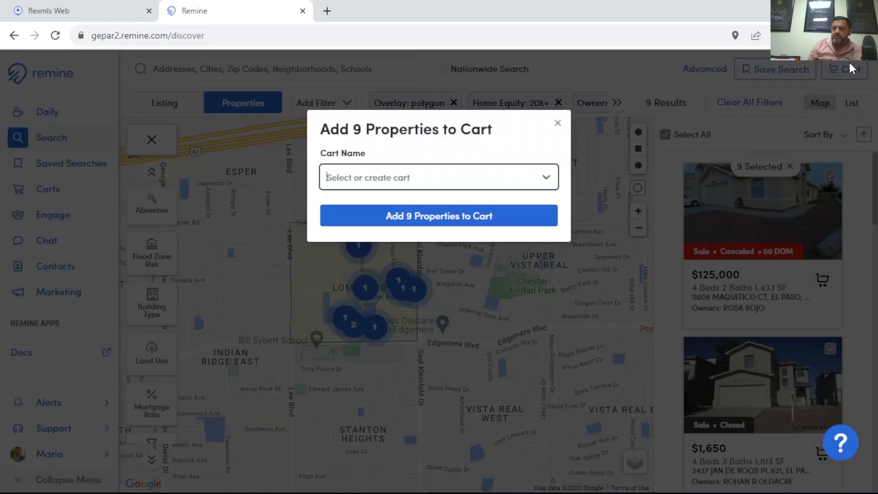
{"action": "left_click", "coordinate": [361, 177]}
{"action": "left_click", "coordinate": [380, 133]}
{"action": "left_click", "coordinate": [356, 176]}
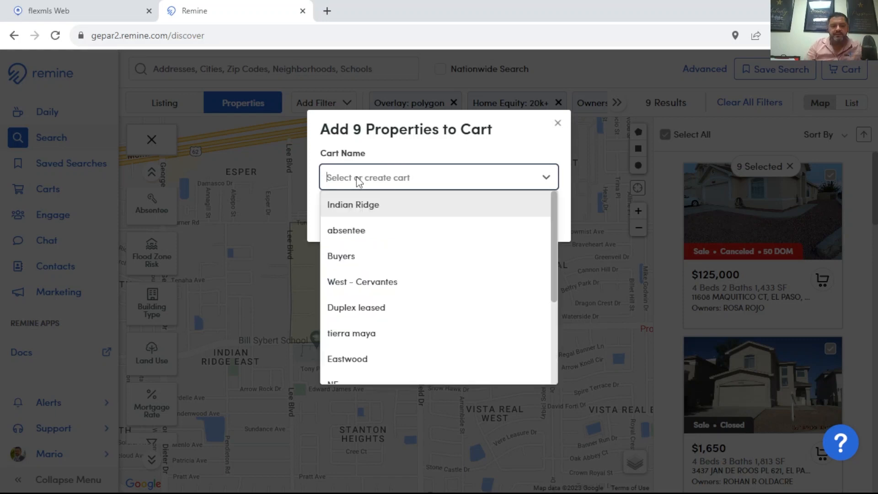
{"action": "type", "text": "Loma Linda"}
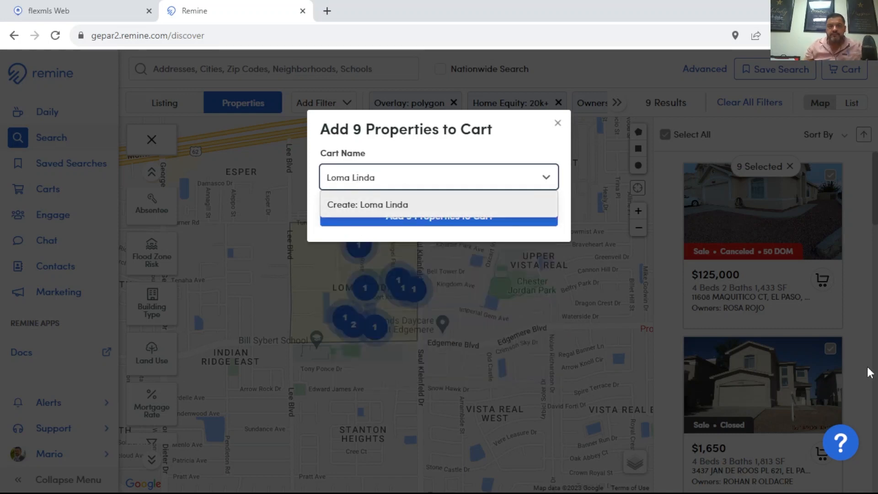
{"action": "key", "text": "Return"}
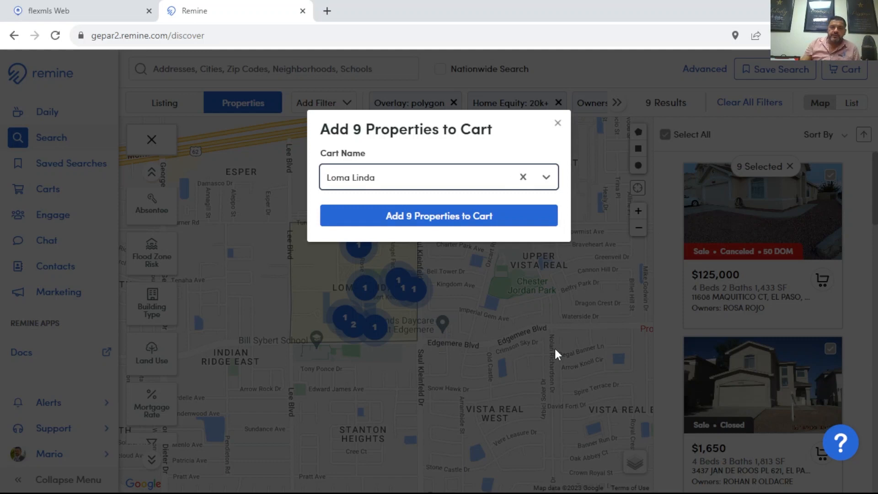
{"action": "left_click", "coordinate": [411, 217]}
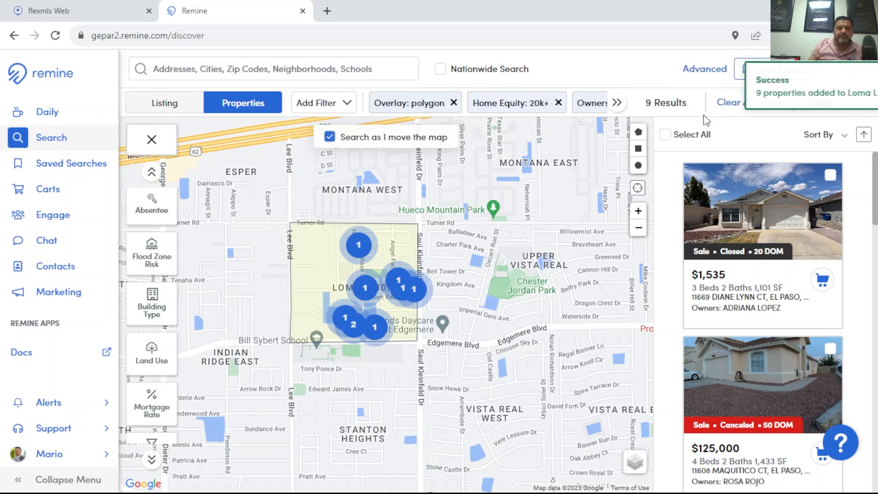
- Build a mailing campaign named Loma Linda from all the properties in the Loma Linda cart
{"action": "left_click", "coordinate": [55, 195]}
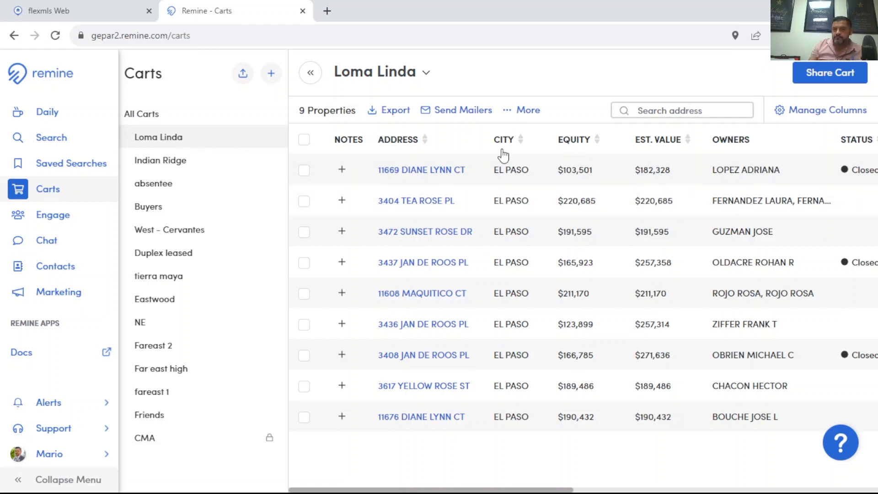
{"action": "left_click", "coordinate": [304, 140]}
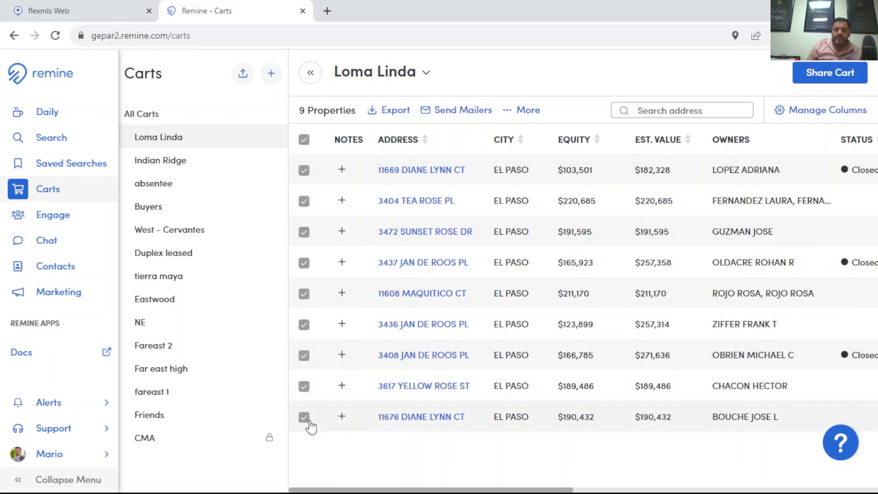
{"action": "left_click", "coordinate": [458, 114]}
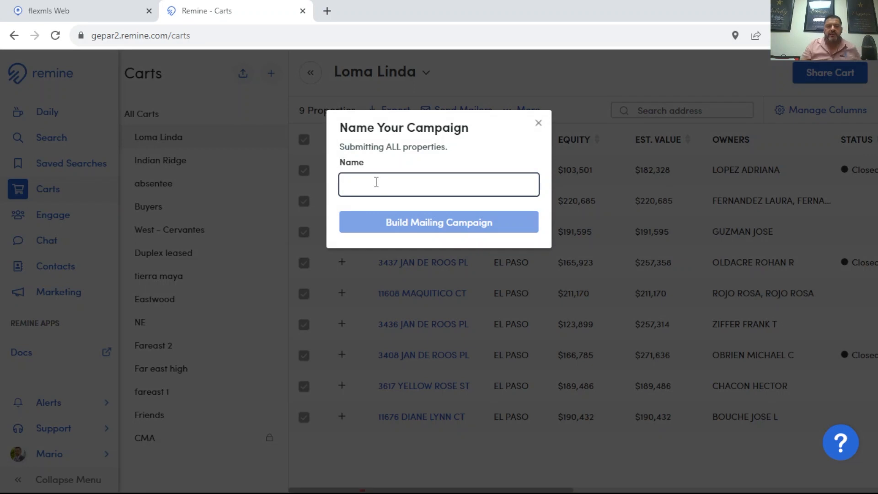
{"action": "type", "text": "Loma Linda"}
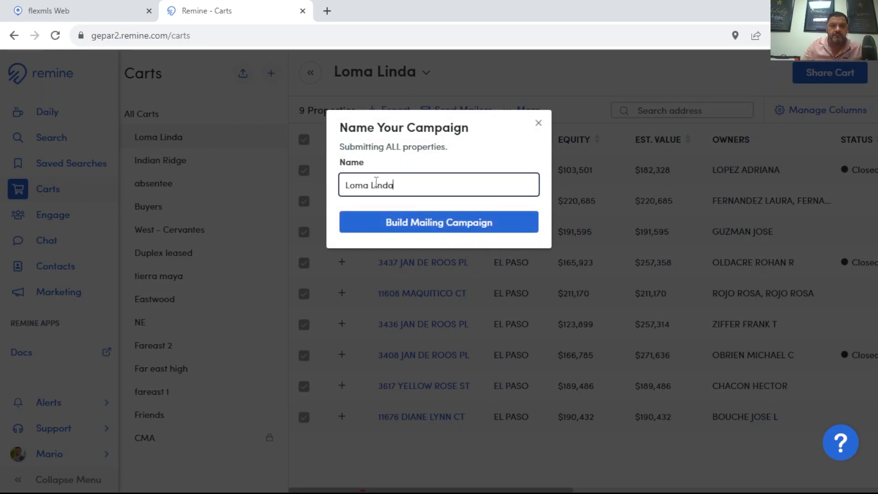
{"action": "left_click", "coordinate": [469, 225]}
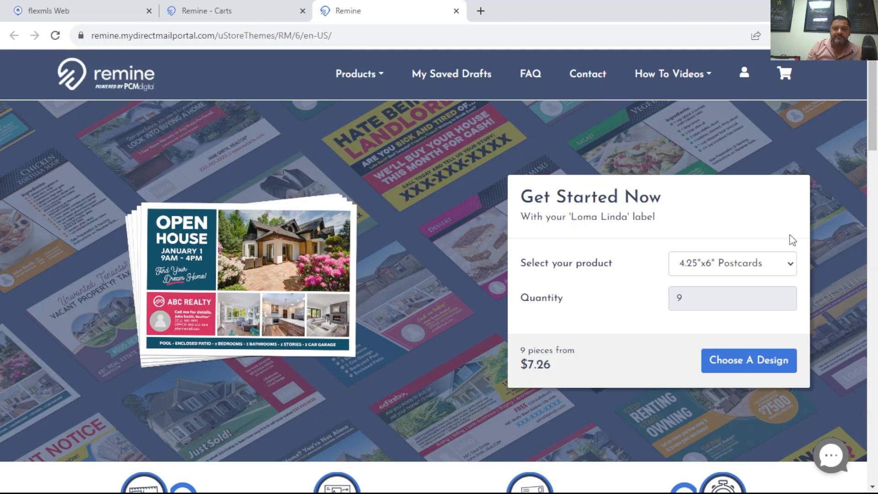
- Try the 6"x11" Postcards, Letters, Yellow Letters and Snap Aparts products for the Loma Linda mailing to compare their prices
{"action": "left_click", "coordinate": [741, 371]}
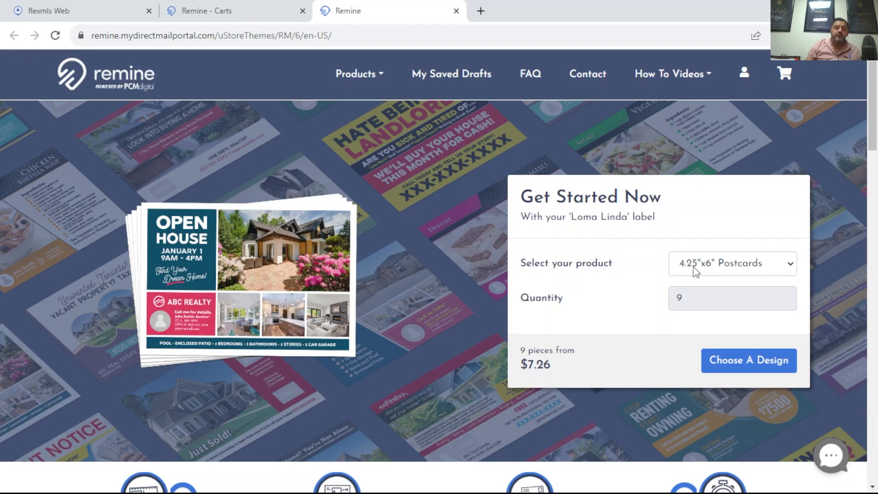
{"action": "left_click", "coordinate": [735, 269]}
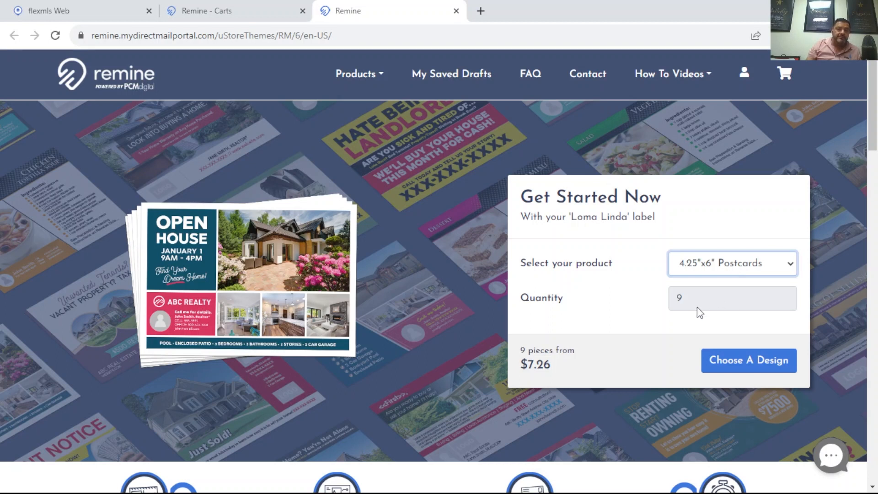
{"action": "key", "text": "Down"}
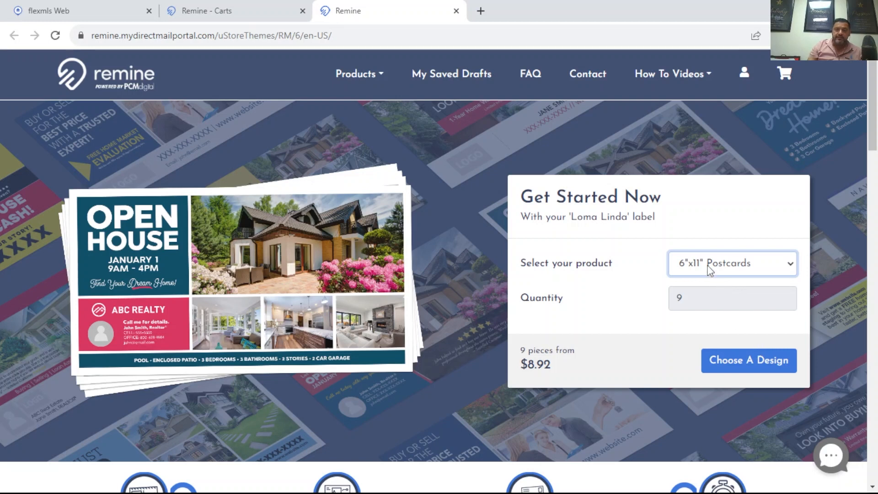
{"action": "left_click", "coordinate": [715, 322]}
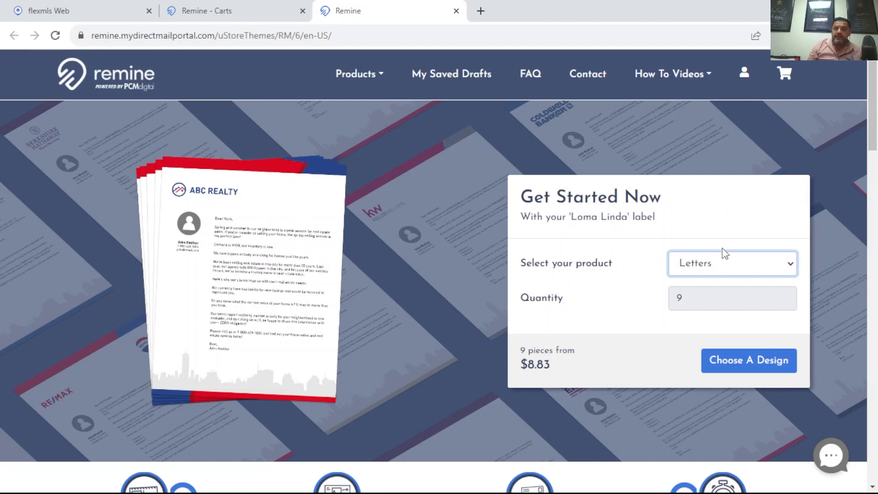
{"action": "key", "text": "Down"}
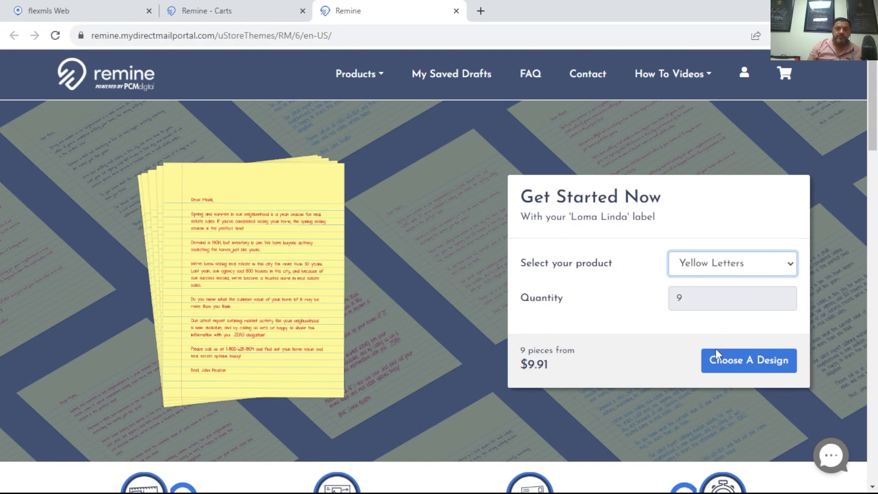
{"action": "key", "text": "Down"}
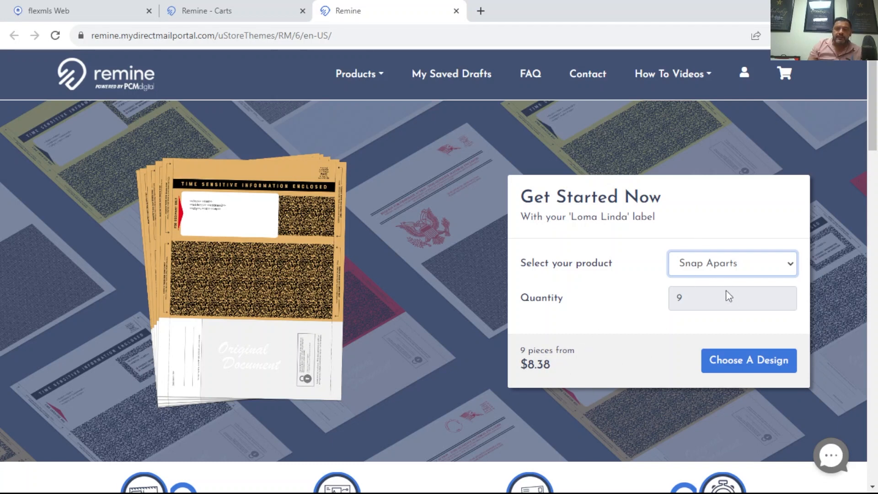
- Choose 4.25"x6" Postcards as the mailing product and open the postcard design categories
{"action": "left_click", "coordinate": [715, 268]}
{"action": "left_click", "coordinate": [717, 281]}
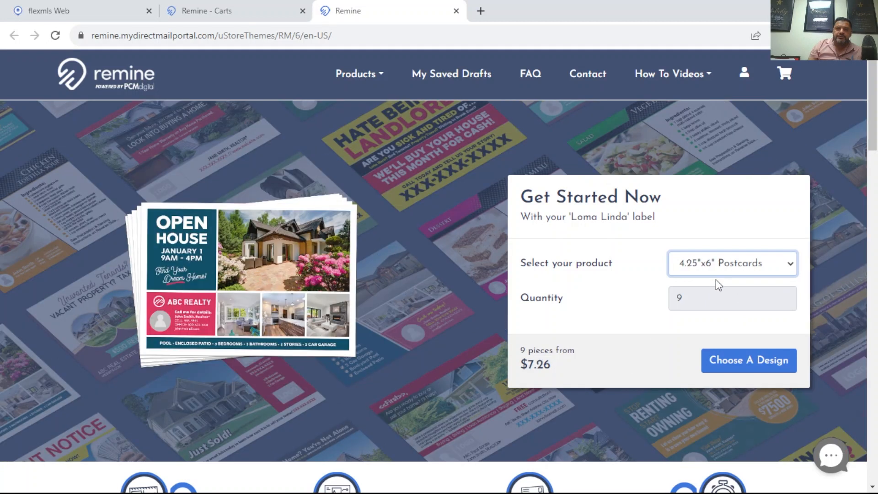
{"action": "left_click", "coordinate": [737, 365]}
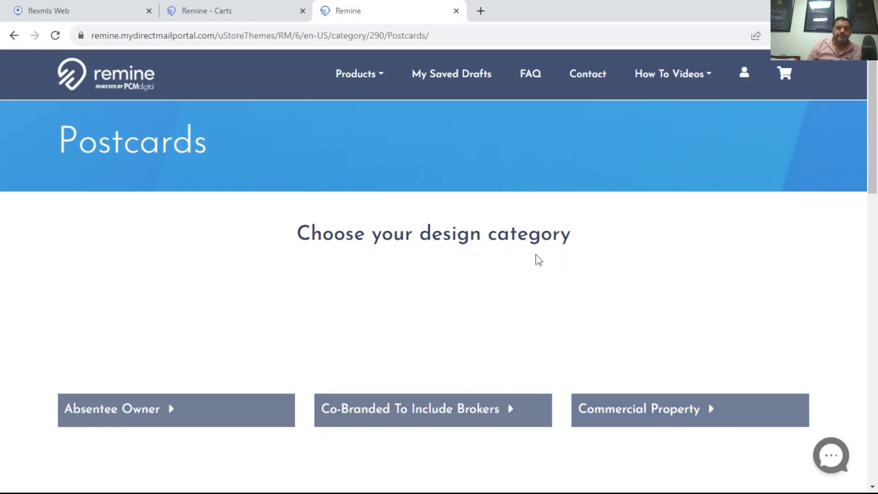
- Look through the postcard design categories and open the General Farming designs
{"action": "scroll", "coordinate": [540, 254], "scroll_direction": "down", "scroll_amount": 1}
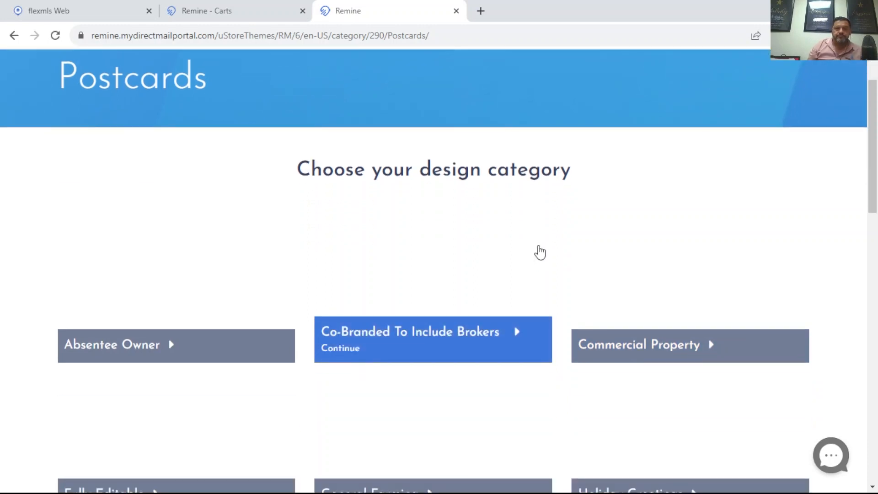
{"action": "scroll", "coordinate": [539, 253], "scroll_direction": "down", "scroll_amount": 1}
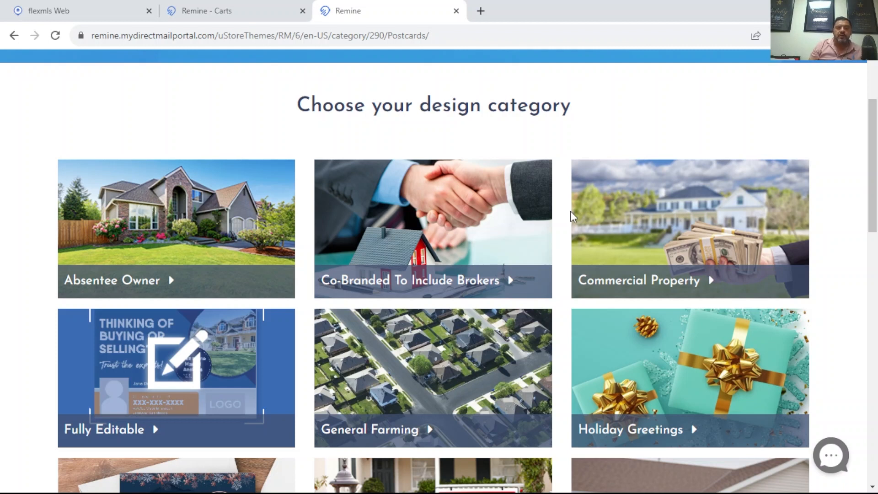
{"action": "scroll", "coordinate": [317, 193], "scroll_direction": "down", "scroll_amount": 1}
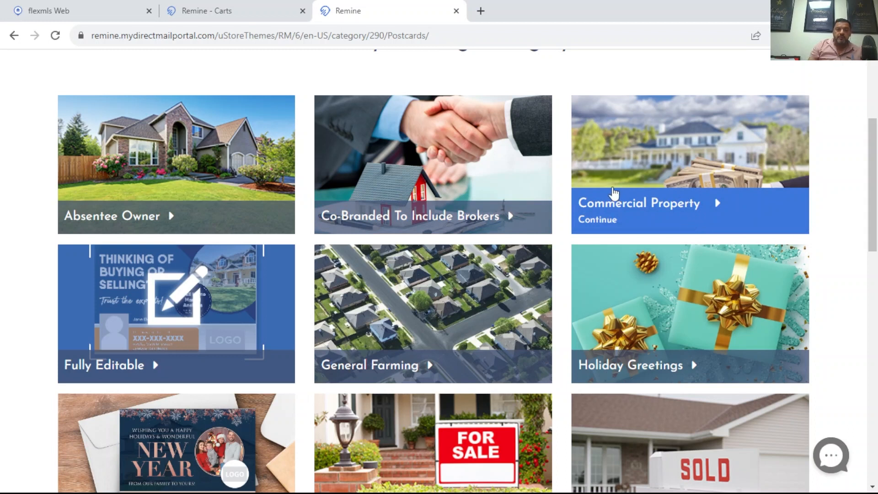
{"action": "scroll", "coordinate": [611, 194], "scroll_direction": "down", "scroll_amount": 1}
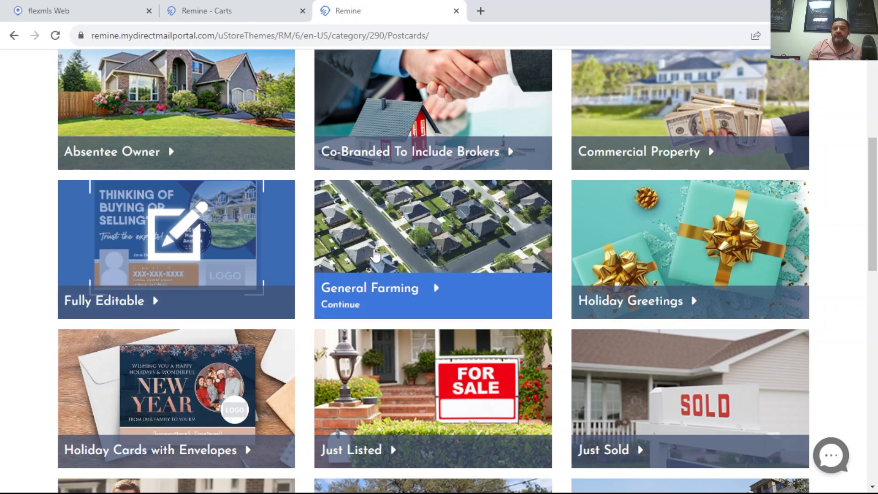
{"action": "scroll", "coordinate": [682, 183], "scroll_direction": "down", "scroll_amount": 1}
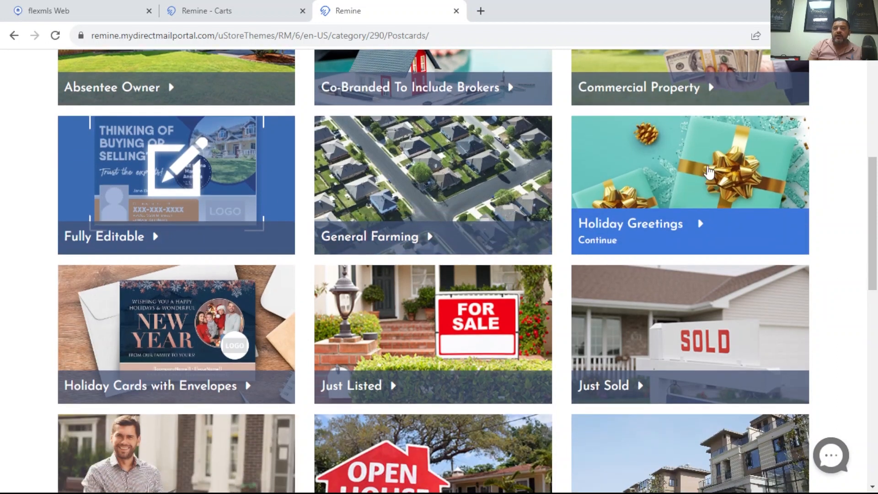
{"action": "scroll", "coordinate": [732, 188], "scroll_direction": "down", "scroll_amount": 2}
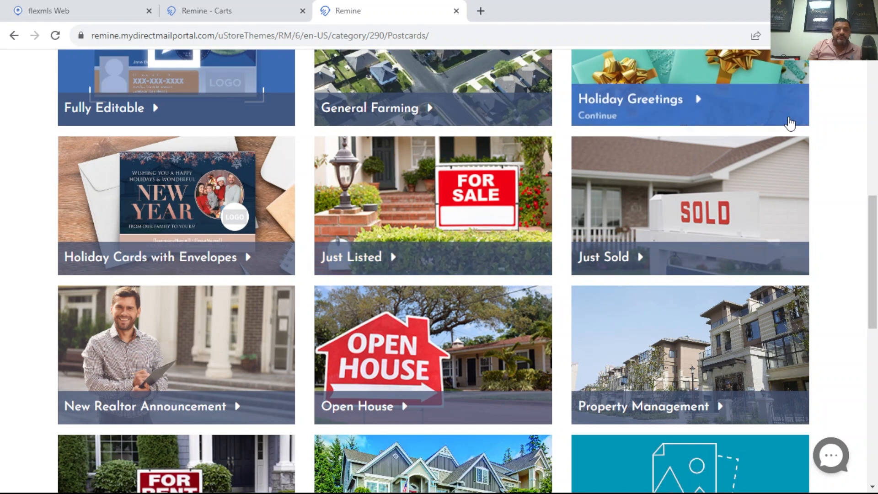
{"action": "scroll", "coordinate": [212, 292], "scroll_direction": "down", "scroll_amount": 2}
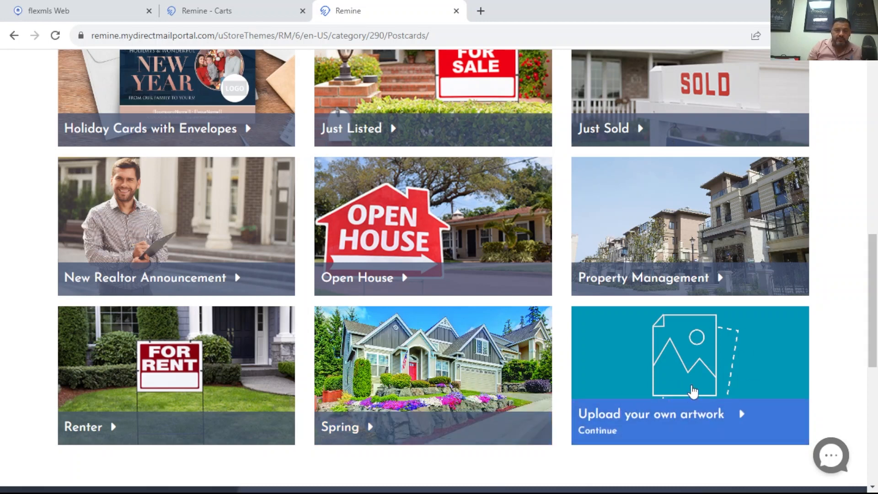
{"action": "scroll", "coordinate": [652, 392], "scroll_direction": "up", "scroll_amount": 5}
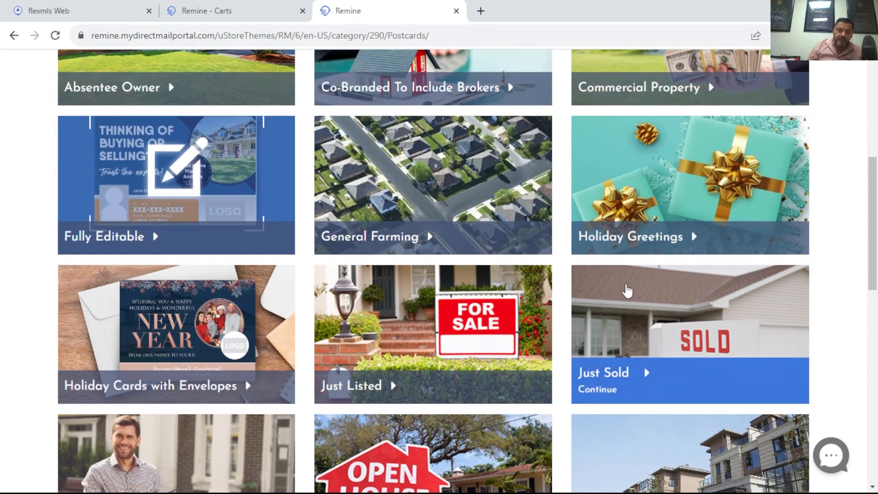
{"action": "scroll", "coordinate": [457, 282], "scroll_direction": "up", "scroll_amount": 2}
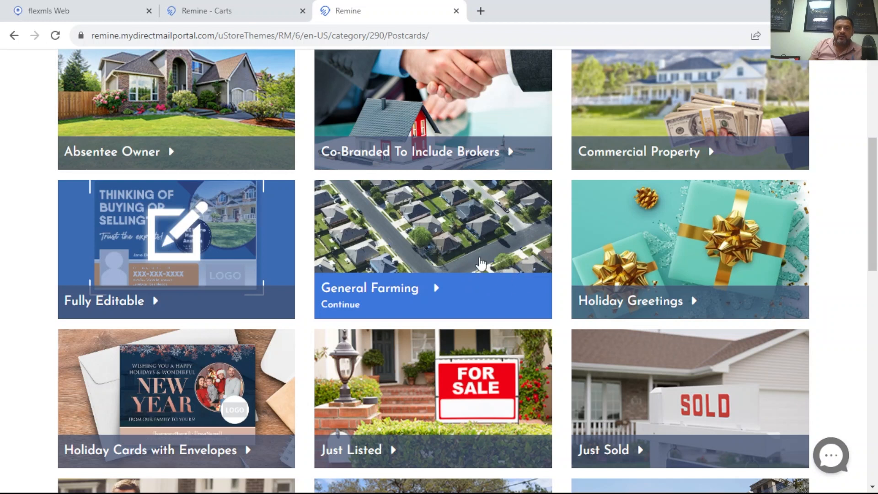
{"action": "left_click", "coordinate": [396, 291]}
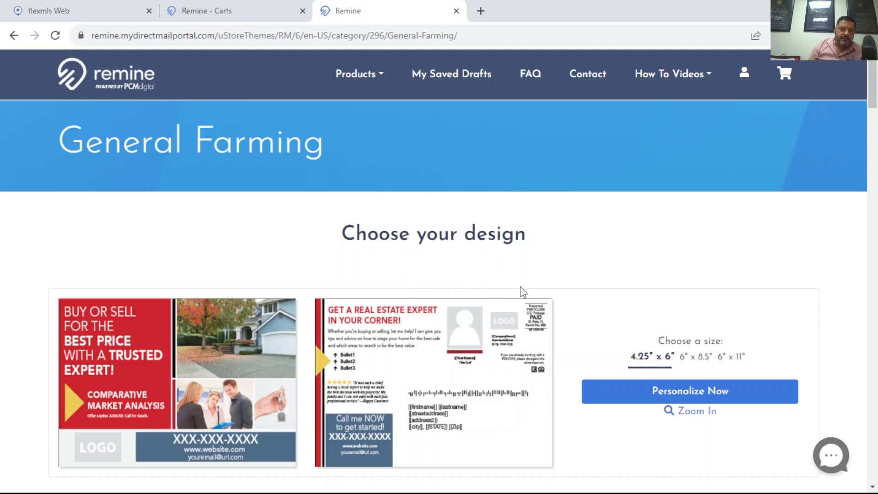
- Find the "Thinking it's time to sell?" design, preview it enlarged, and start personalizing it in the 4.25" x 6" size
{"action": "scroll", "coordinate": [520, 290], "scroll_direction": "down", "scroll_amount": 4}
{"action": "scroll", "coordinate": [514, 274], "scroll_direction": "down", "scroll_amount": 5}
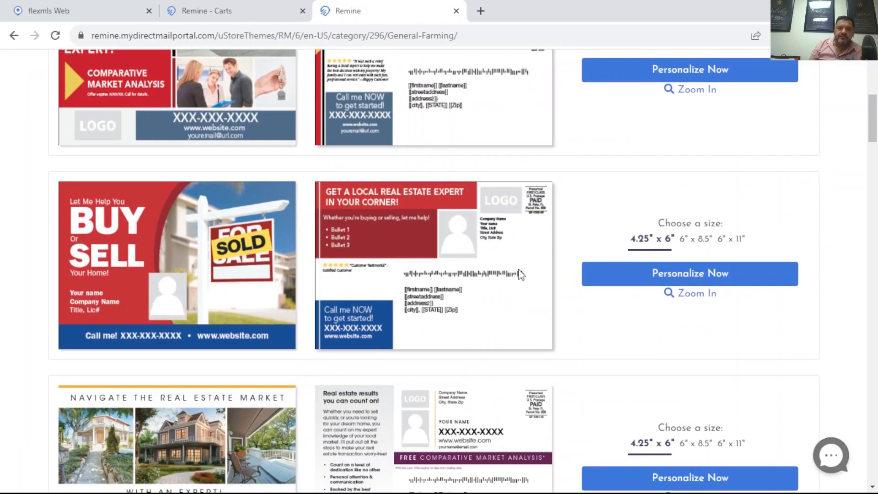
{"action": "scroll", "coordinate": [514, 270], "scroll_direction": "down", "scroll_amount": 6}
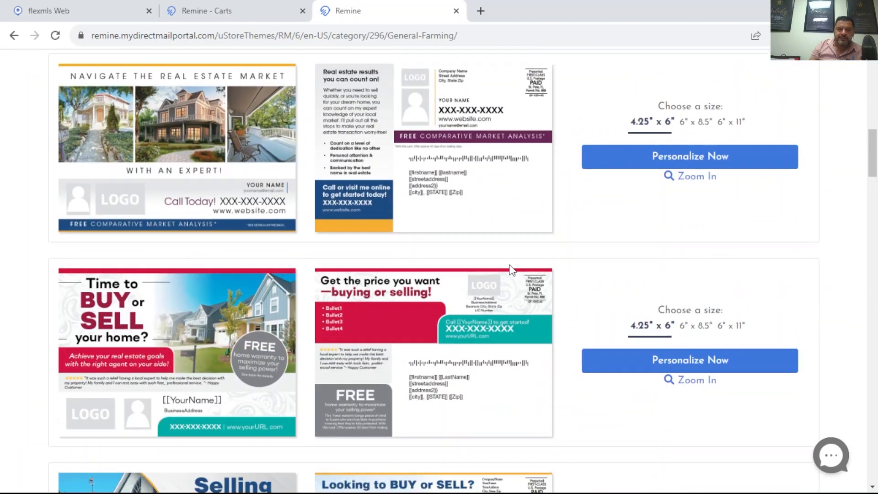
{"action": "scroll", "coordinate": [504, 268], "scroll_direction": "down", "scroll_amount": 4}
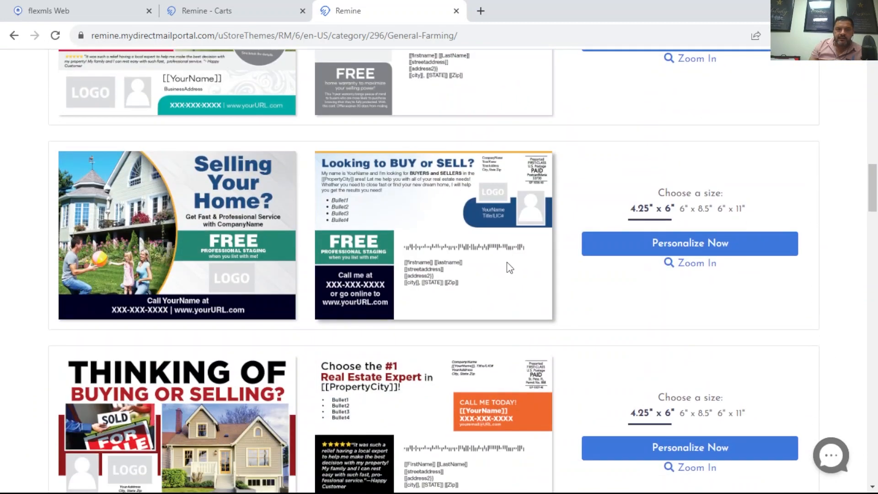
{"action": "scroll", "coordinate": [471, 259], "scroll_direction": "down", "scroll_amount": 9}
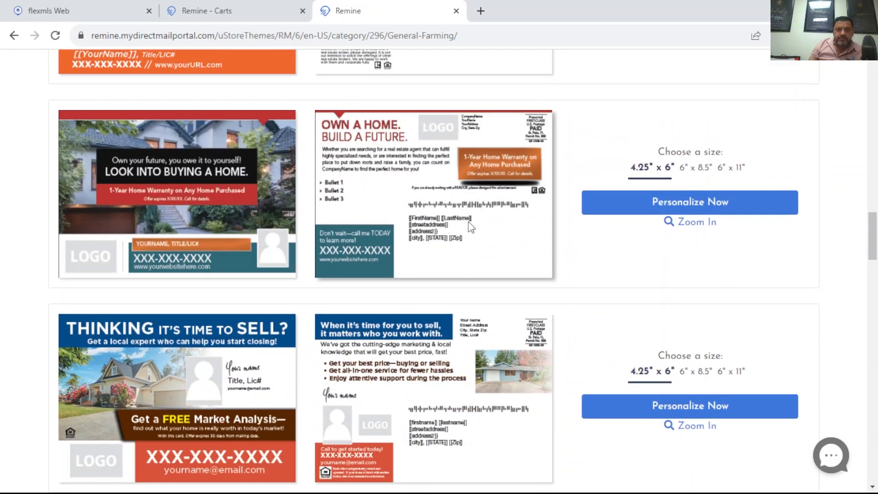
{"action": "scroll", "coordinate": [471, 226], "scroll_direction": "down", "scroll_amount": 3}
{"action": "left_click", "coordinate": [233, 270]}
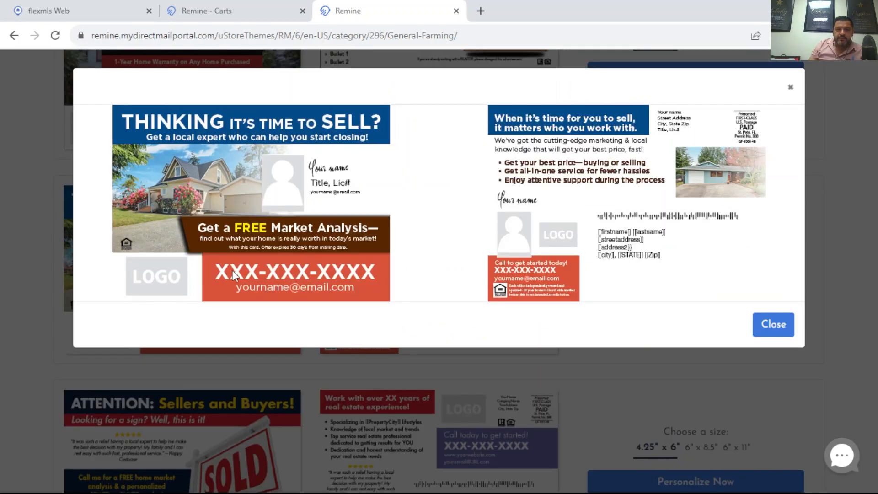
{"action": "left_click", "coordinate": [776, 325]}
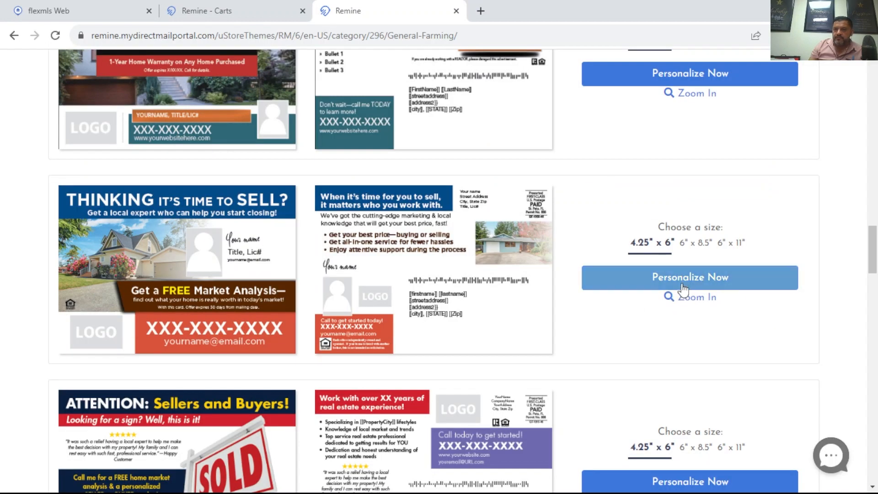
{"action": "scroll", "coordinate": [680, 280], "scroll_direction": "down", "scroll_amount": 15}
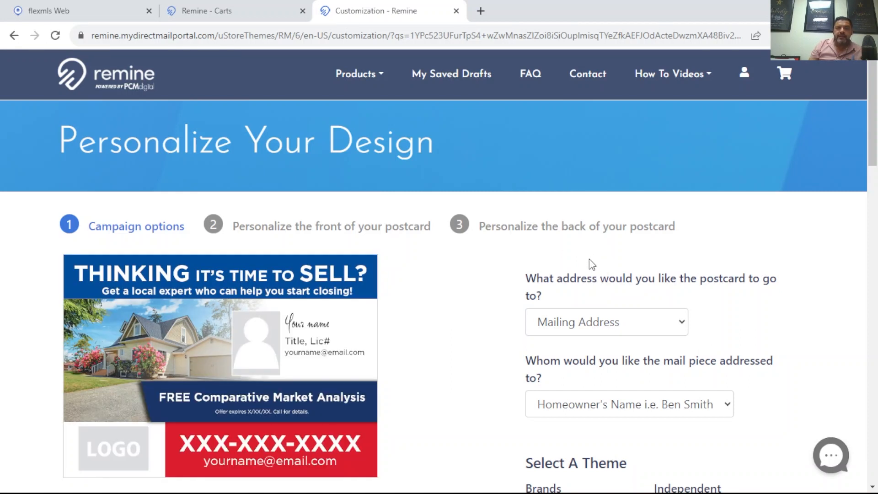
- Review the address, addressee and theme options, keep Mailing Address and Homeowner's Name, and continue to the front of the postcard
{"action": "scroll", "coordinate": [412, 243], "scroll_direction": "down", "scroll_amount": 1}
{"action": "scroll", "coordinate": [407, 237], "scroll_direction": "down", "scroll_amount": 2}
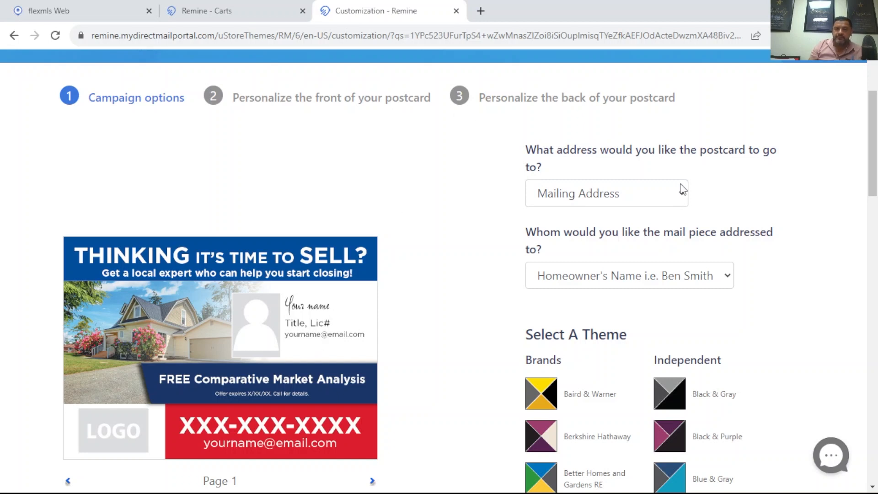
{"action": "scroll", "coordinate": [672, 296], "scroll_direction": "down", "scroll_amount": 1}
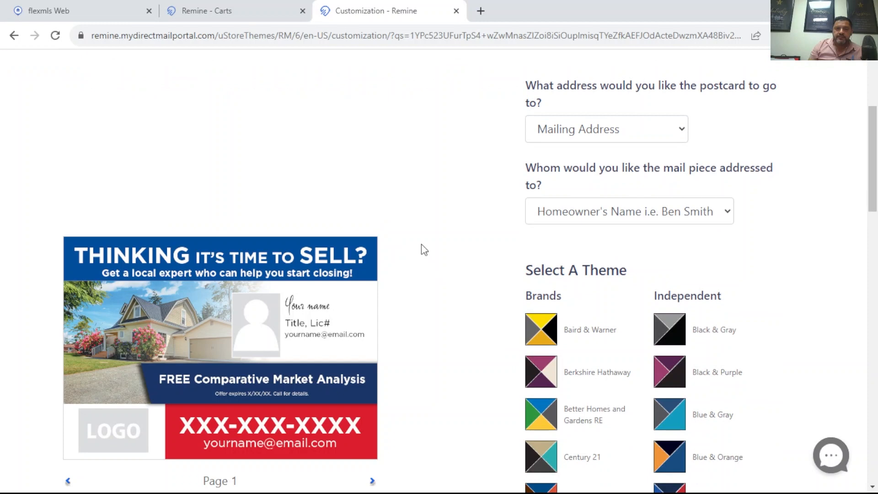
{"action": "scroll", "coordinate": [419, 245], "scroll_direction": "down", "scroll_amount": 3}
{"action": "scroll", "coordinate": [419, 231], "scroll_direction": "down", "scroll_amount": 1}
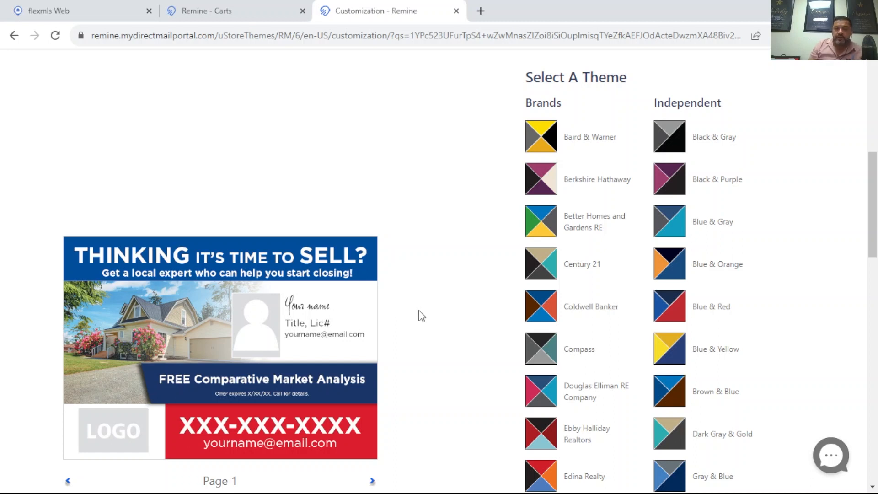
{"action": "scroll", "coordinate": [407, 307], "scroll_direction": "down", "scroll_amount": 1}
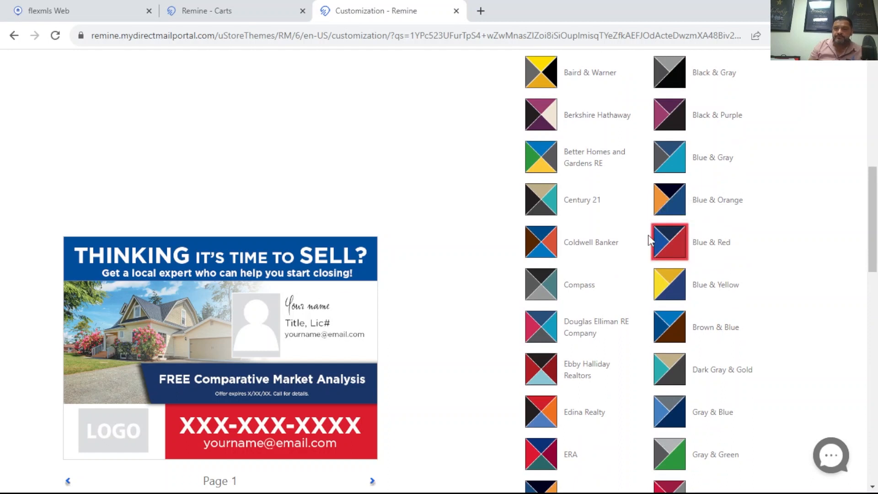
{"action": "scroll", "coordinate": [648, 234], "scroll_direction": "down", "scroll_amount": 12}
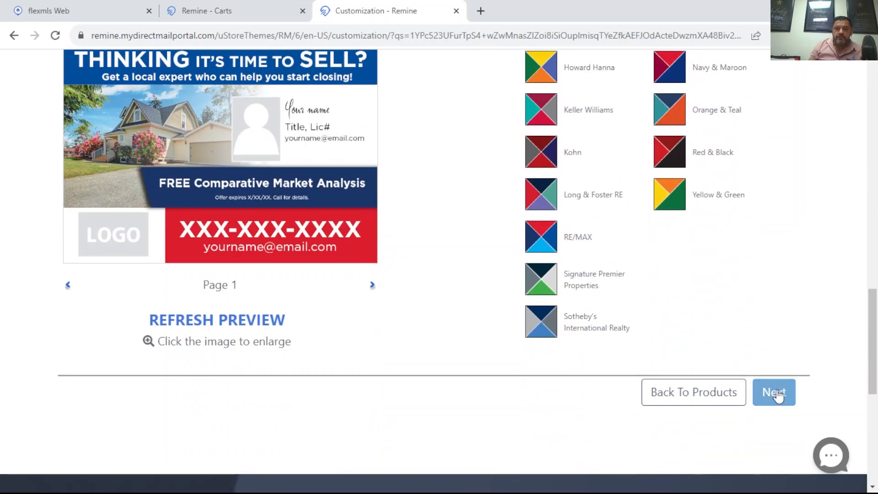
{"action": "left_click", "coordinate": [779, 393]}
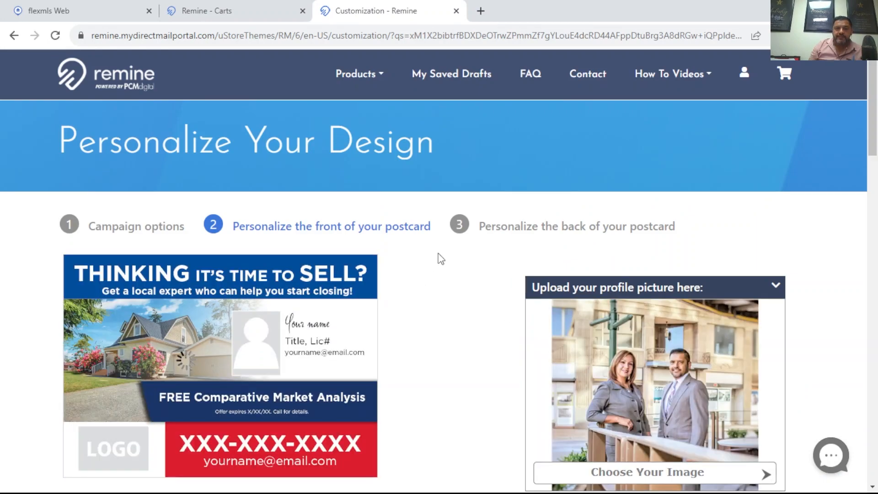
- Examine the front's profile picture, company logo, contact details, background image and offer fields against the postcard preview
{"action": "scroll", "coordinate": [439, 254], "scroll_direction": "down", "scroll_amount": 3}
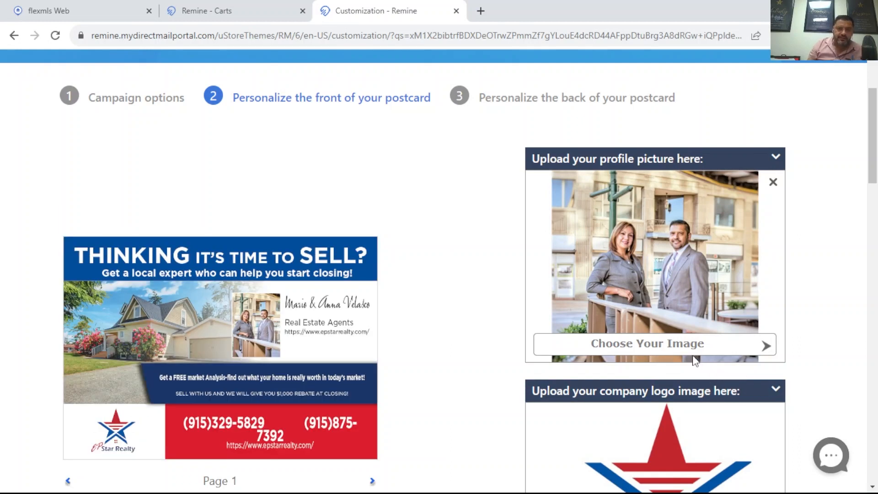
{"action": "mouse_move", "coordinate": [667, 319]}
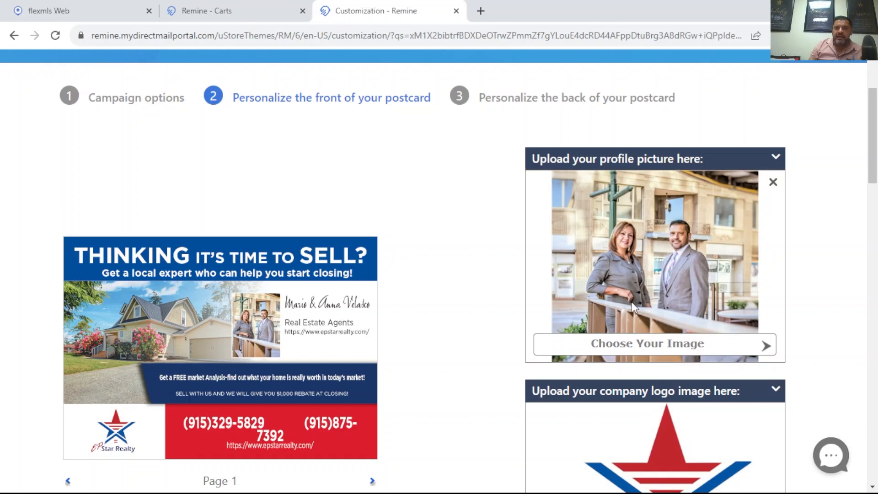
{"action": "scroll", "coordinate": [660, 231], "scroll_direction": "down", "scroll_amount": 1}
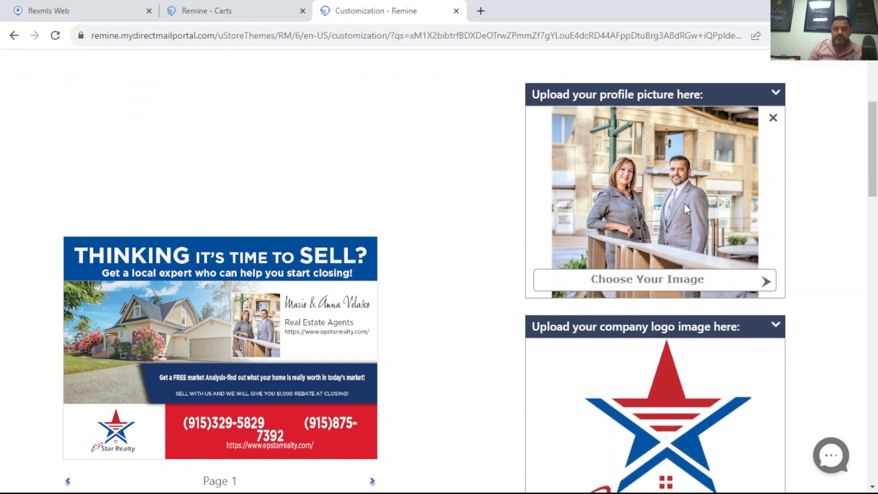
{"action": "scroll", "coordinate": [610, 187], "scroll_direction": "down", "scroll_amount": 2}
{"action": "scroll", "coordinate": [668, 259], "scroll_direction": "down", "scroll_amount": 1}
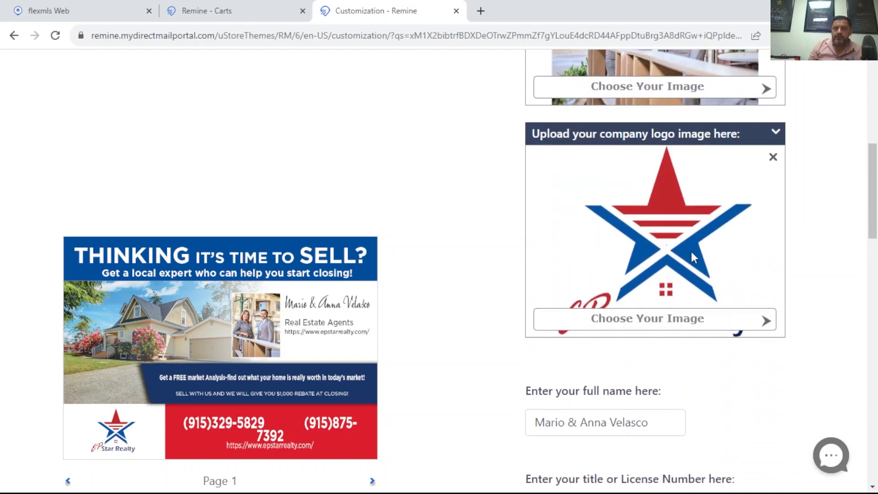
{"action": "scroll", "coordinate": [692, 257], "scroll_direction": "down", "scroll_amount": 3}
{"action": "scroll", "coordinate": [672, 231], "scroll_direction": "down", "scroll_amount": 2}
{"action": "scroll", "coordinate": [666, 153], "scroll_direction": "down", "scroll_amount": 4}
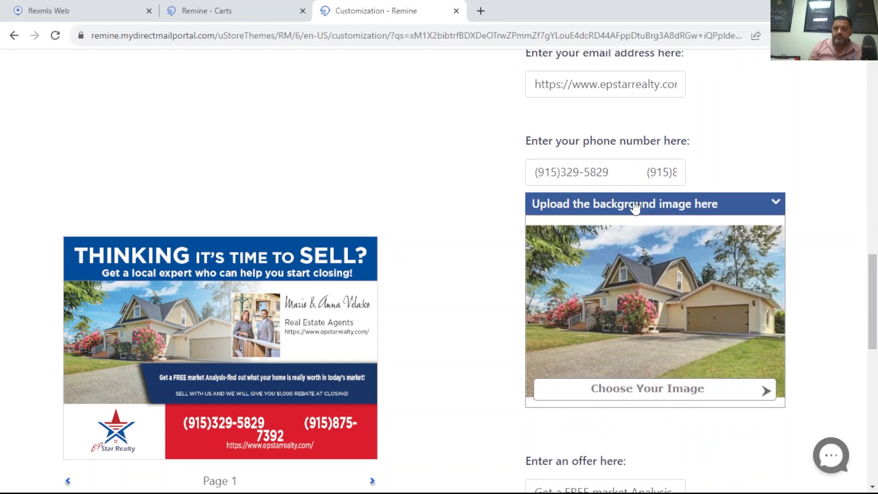
{"action": "scroll", "coordinate": [638, 183], "scroll_direction": "down", "scroll_amount": 1}
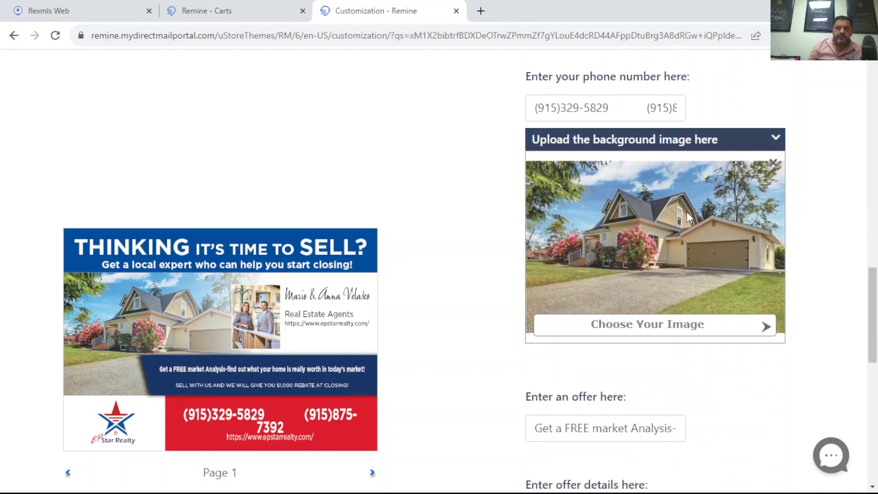
{"action": "scroll", "coordinate": [595, 229], "scroll_direction": "down", "scroll_amount": 2}
- Delete the extra spaces between the two numbers in the phone number field and refresh the front preview
{"action": "scroll", "coordinate": [404, 259], "scroll_direction": "up", "scroll_amount": 1}
{"action": "scroll", "coordinate": [640, 195], "scroll_direction": "up", "scroll_amount": 1}
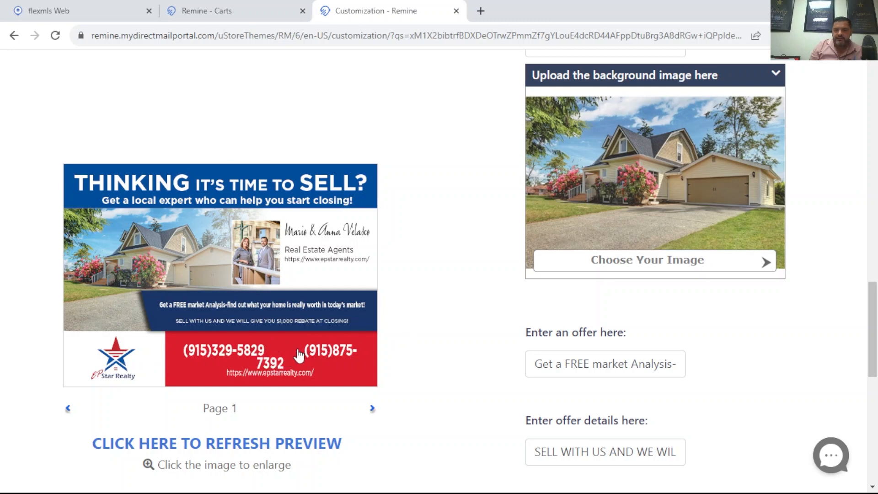
{"action": "scroll", "coordinate": [789, 324], "scroll_direction": "up", "scroll_amount": 5}
{"action": "left_click", "coordinate": [647, 302]}
{"action": "key", "text": "BackSpace"}
{"action": "key", "text": "BackSpace"}
{"action": "key", "text": "BackSpace"}
{"action": "key", "text": "BackSpace"}
{"action": "key", "text": "BackSpace"}
{"action": "key", "text": "BackSpace"}
{"action": "key", "text": "BackSpace"}
{"action": "key", "text": "BackSpace"}
{"action": "key", "text": "BackSpace"}
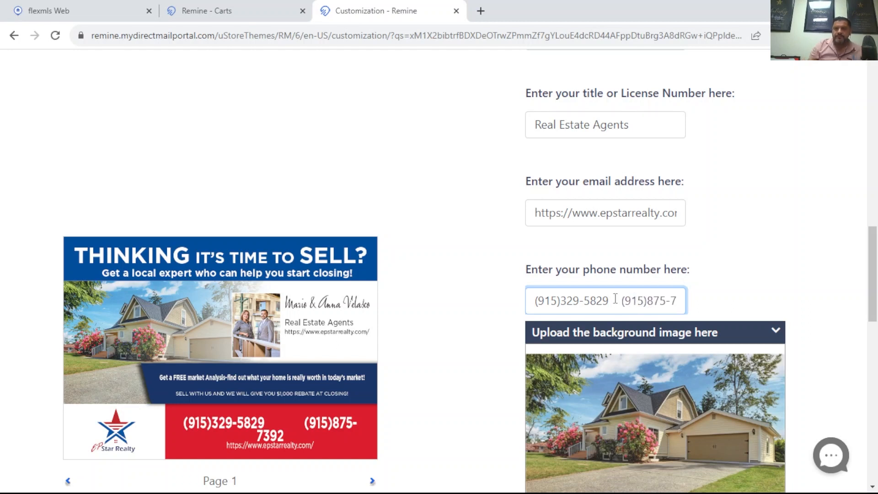
{"action": "scroll", "coordinate": [644, 275], "scroll_direction": "down", "scroll_amount": 5}
{"action": "scroll", "coordinate": [388, 365], "scroll_direction": "down", "scroll_amount": 1}
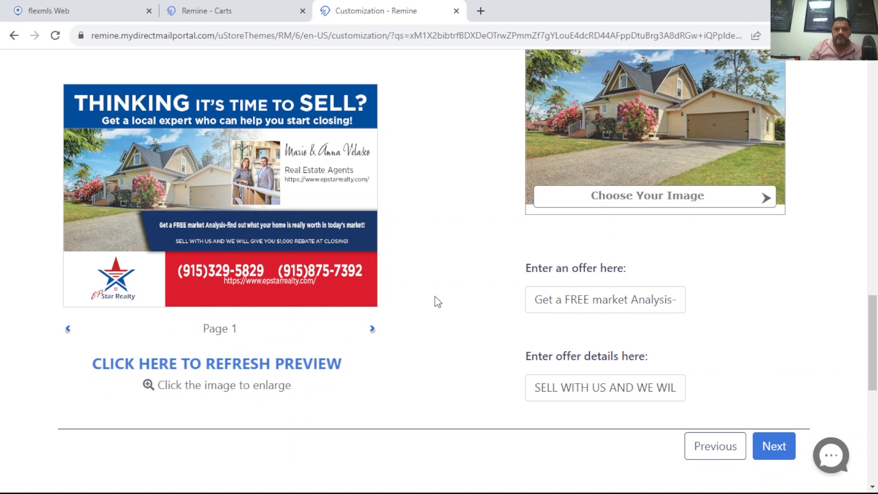
- Check page 2 of the postcard preview and continue to personalizing the back of the postcard
{"action": "scroll", "coordinate": [452, 281], "scroll_direction": "up", "scroll_amount": 2}
{"action": "scroll", "coordinate": [452, 279], "scroll_direction": "down", "scroll_amount": 2}
{"action": "left_click", "coordinate": [372, 330]}
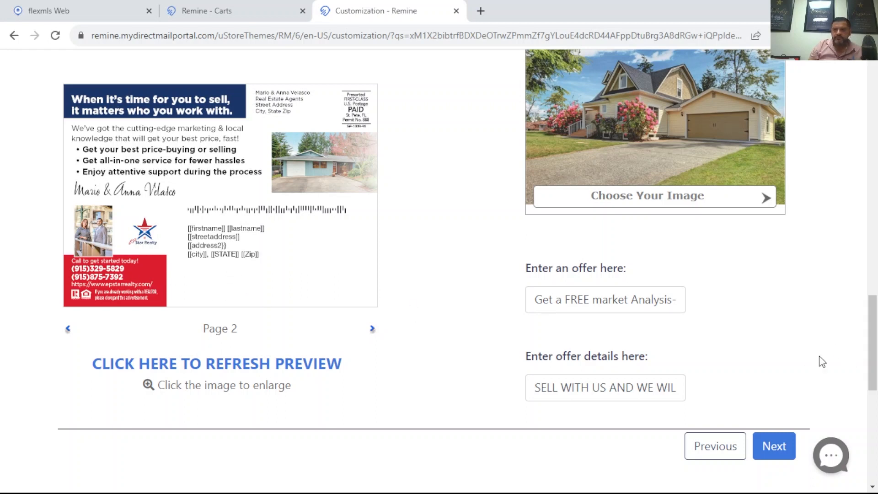
{"action": "scroll", "coordinate": [732, 351], "scroll_direction": "down", "scroll_amount": 1}
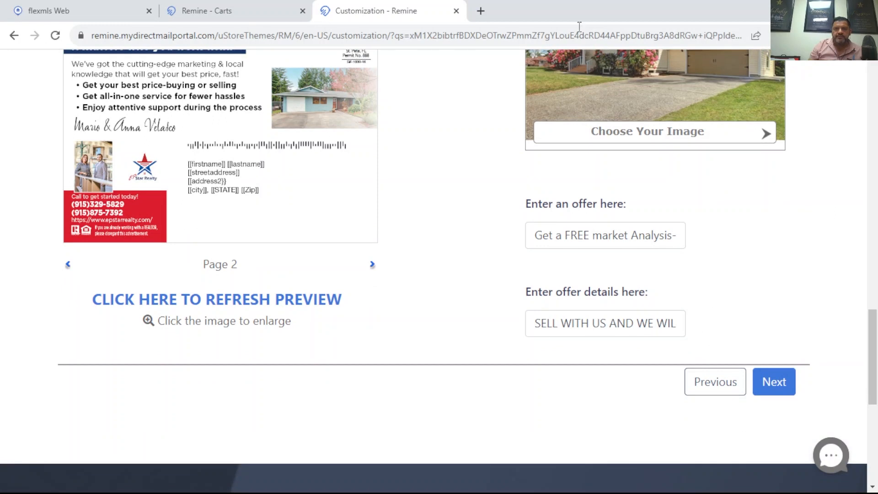
{"action": "left_click", "coordinate": [783, 389]}
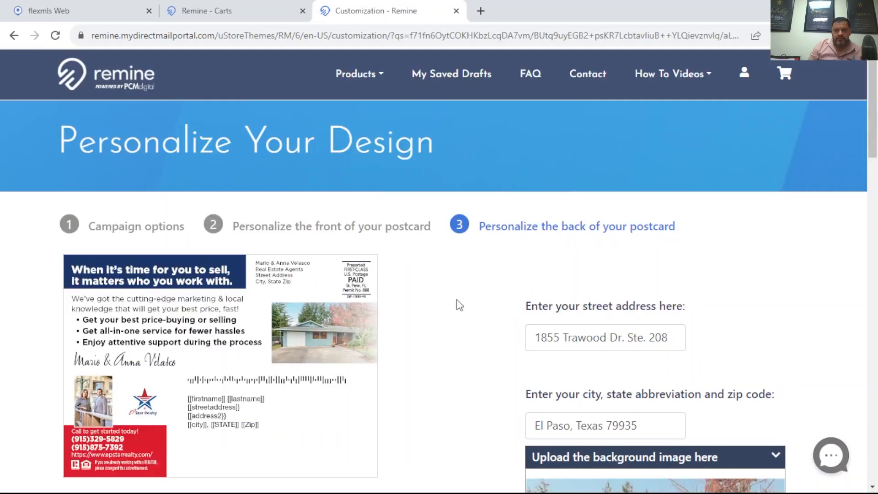
- Review the back's return address, background image, disclosure, copy and benefit fields, and continue to the recipients
{"action": "scroll", "coordinate": [458, 302], "scroll_direction": "down", "scroll_amount": 3}
{"action": "scroll", "coordinate": [392, 278], "scroll_direction": "down", "scroll_amount": 3}
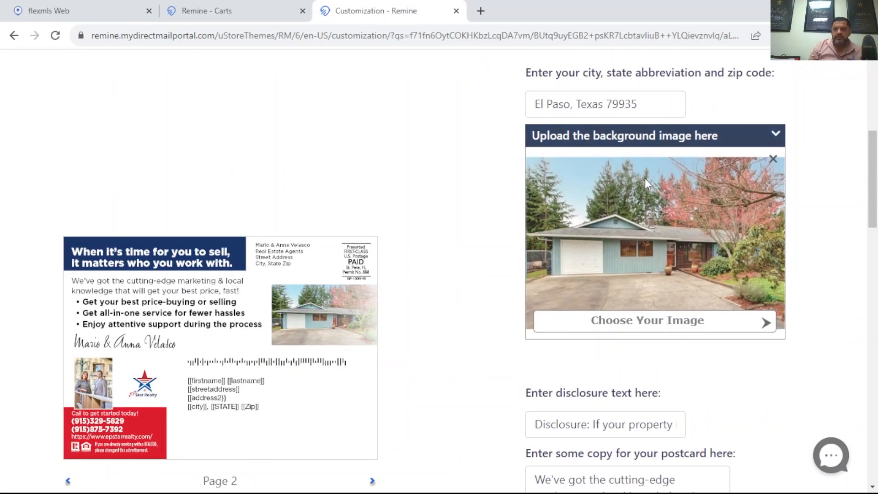
{"action": "scroll", "coordinate": [643, 219], "scroll_direction": "down", "scroll_amount": 3}
{"action": "scroll", "coordinate": [640, 227], "scroll_direction": "down", "scroll_amount": 1}
{"action": "scroll", "coordinate": [539, 256], "scroll_direction": "down", "scroll_amount": 5}
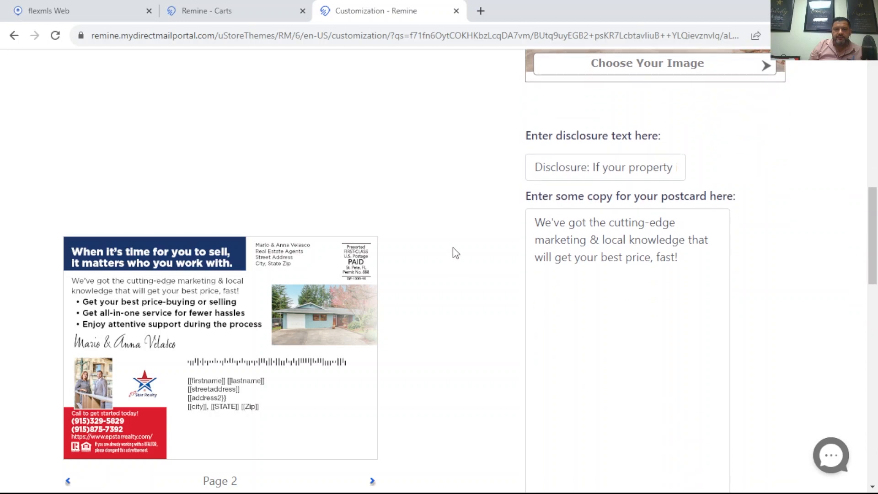
{"action": "scroll", "coordinate": [667, 173], "scroll_direction": "down", "scroll_amount": 5}
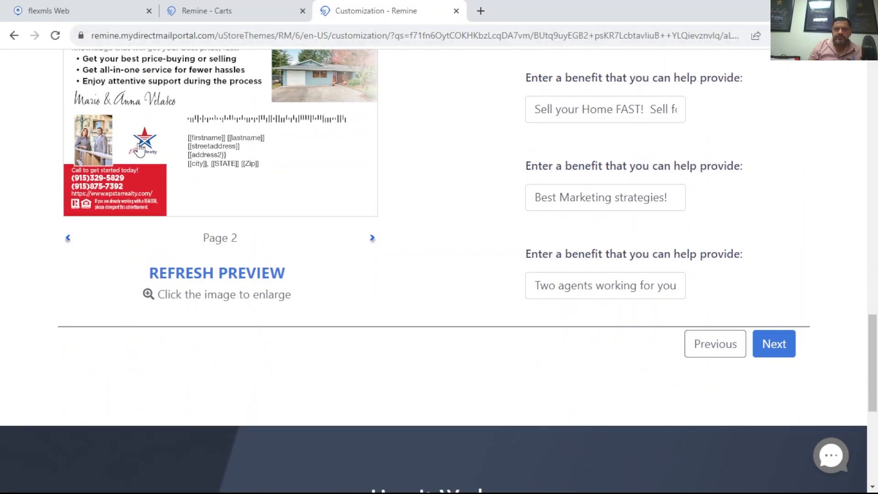
{"action": "left_click", "coordinate": [775, 346]}
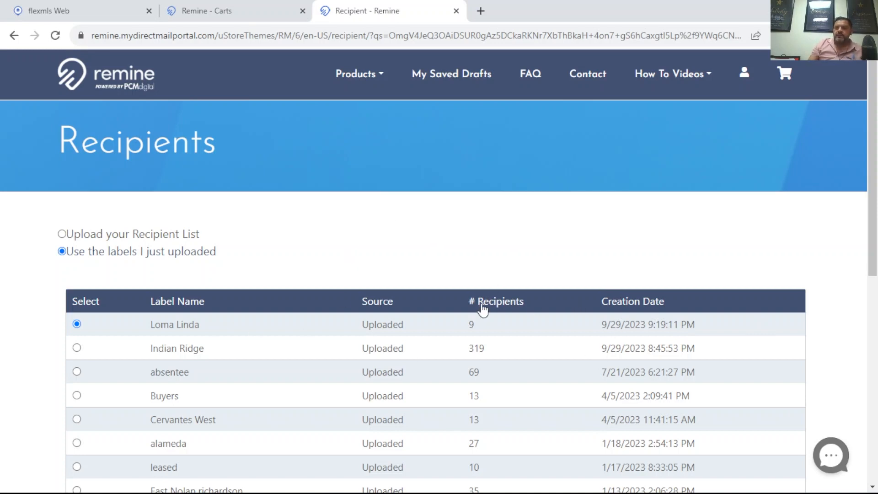
- Keep the uploaded Loma Linda label as the recipient list and continue to the campaign summary without changing any recipients
{"action": "scroll", "coordinate": [762, 302], "scroll_direction": "down", "scroll_amount": 4}
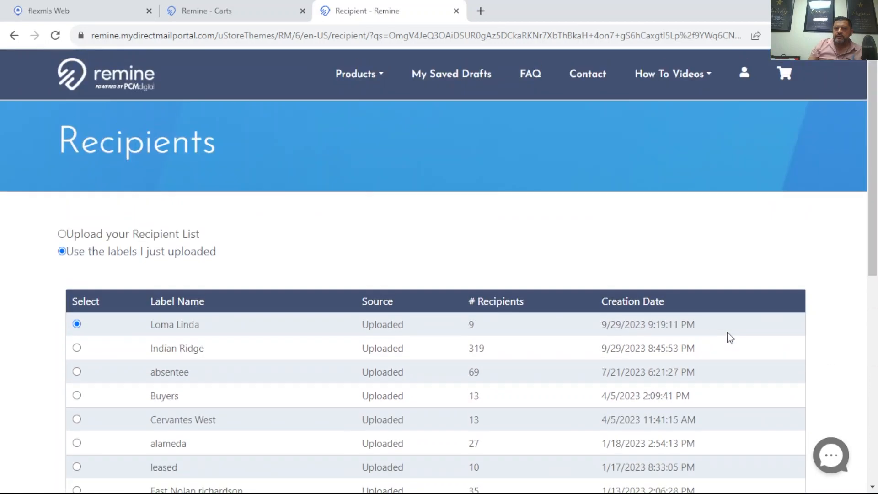
{"action": "scroll", "coordinate": [720, 329], "scroll_direction": "down", "scroll_amount": 5}
{"action": "left_click", "coordinate": [776, 390]}
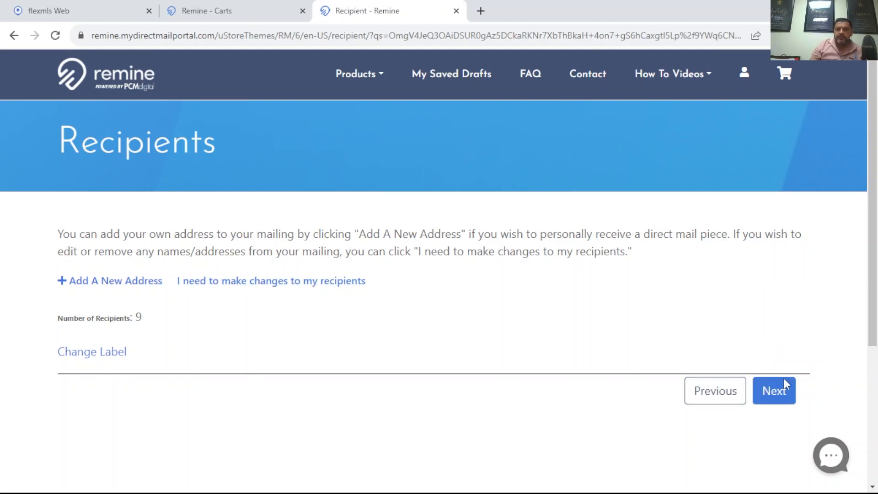
{"action": "left_click", "coordinate": [777, 390]}
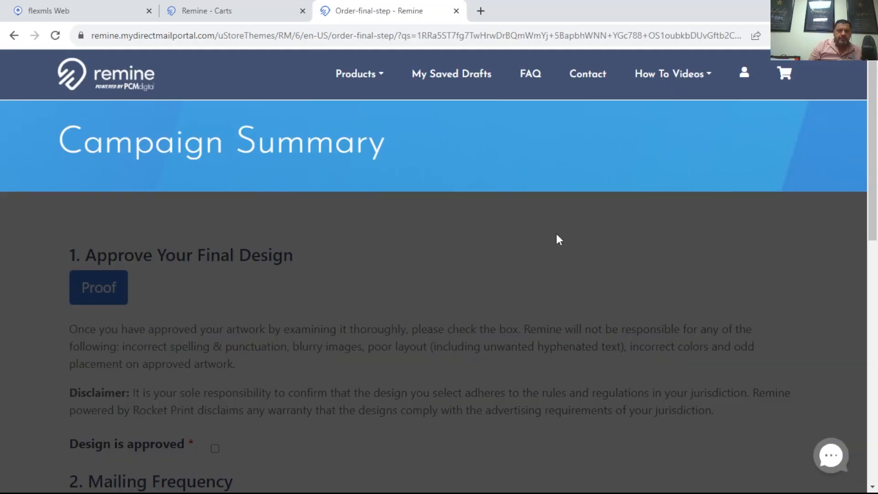
- Examine the campaign summary's mailing frequency and cost sections, and open the proof of the final design
{"action": "scroll", "coordinate": [559, 237], "scroll_direction": "down", "scroll_amount": 3}
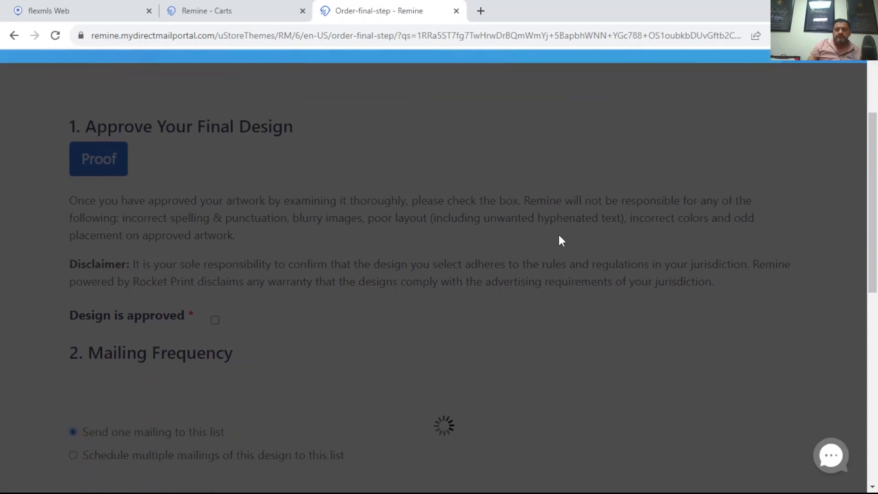
{"action": "scroll", "coordinate": [559, 236], "scroll_direction": "down", "scroll_amount": 3}
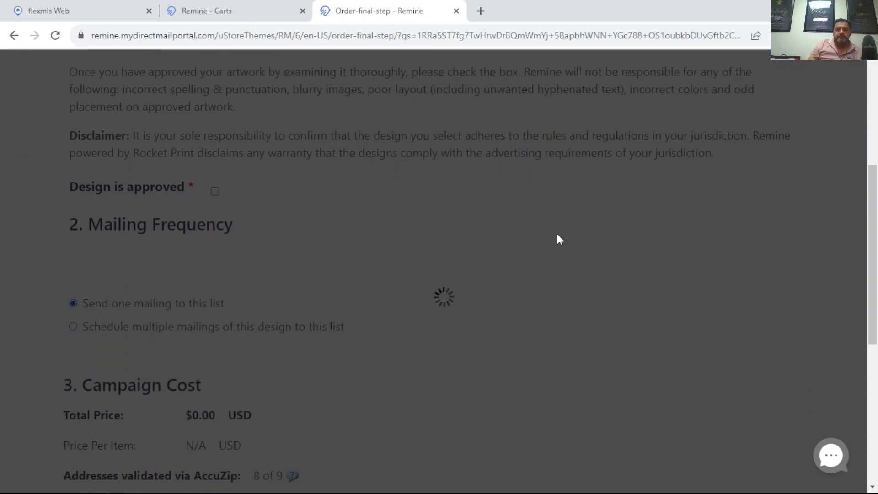
{"action": "scroll", "coordinate": [559, 238], "scroll_direction": "down", "scroll_amount": 3}
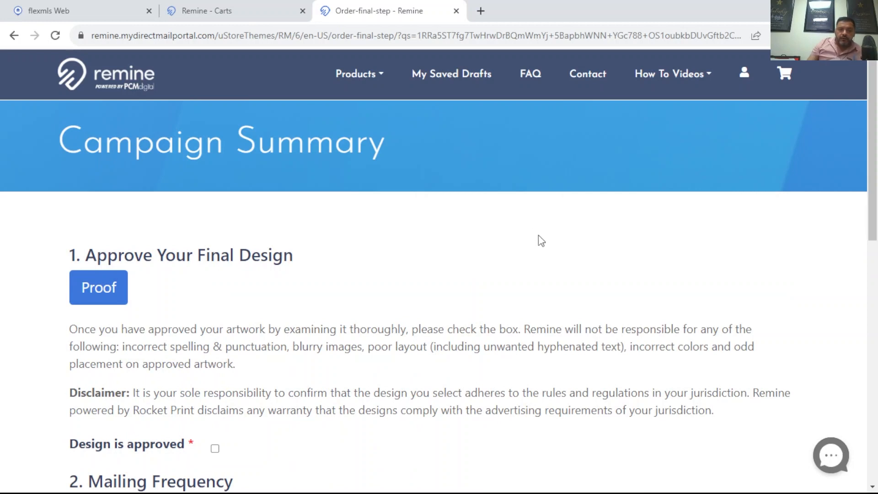
{"action": "scroll", "coordinate": [539, 235], "scroll_direction": "down", "scroll_amount": 3}
{"action": "scroll", "coordinate": [533, 226], "scroll_direction": "down", "scroll_amount": 4}
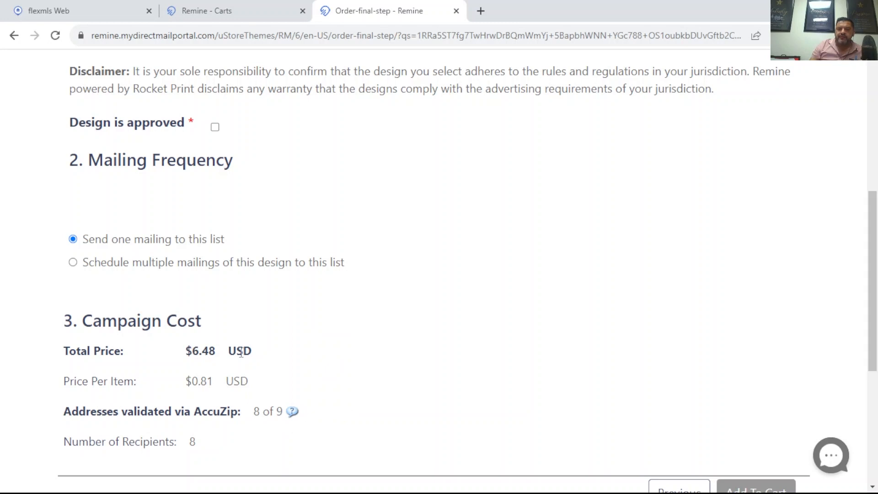
{"action": "scroll", "coordinate": [297, 361], "scroll_direction": "up", "scroll_amount": 7}
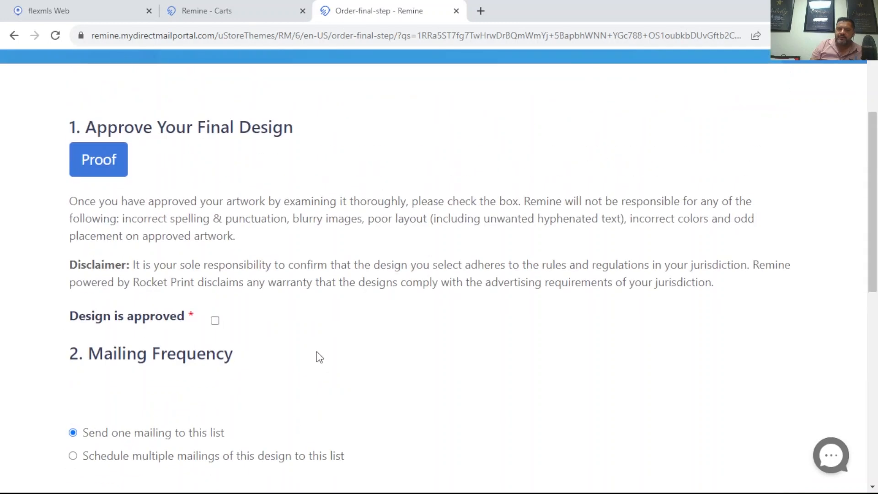
{"action": "left_click", "coordinate": [105, 290]}
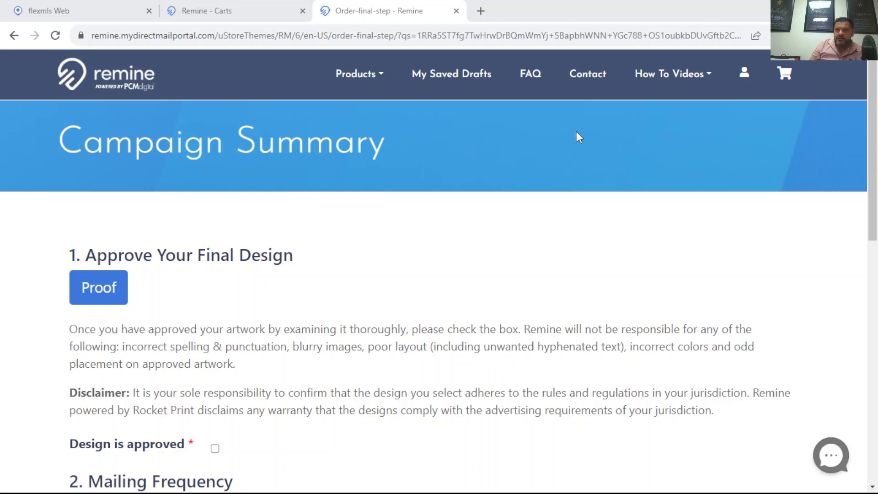
- Mark the design as approved, keep a single mailing to this list, and add the campaign to the shopping cart
{"action": "scroll", "coordinate": [411, 253], "scroll_direction": "down", "scroll_amount": 1}
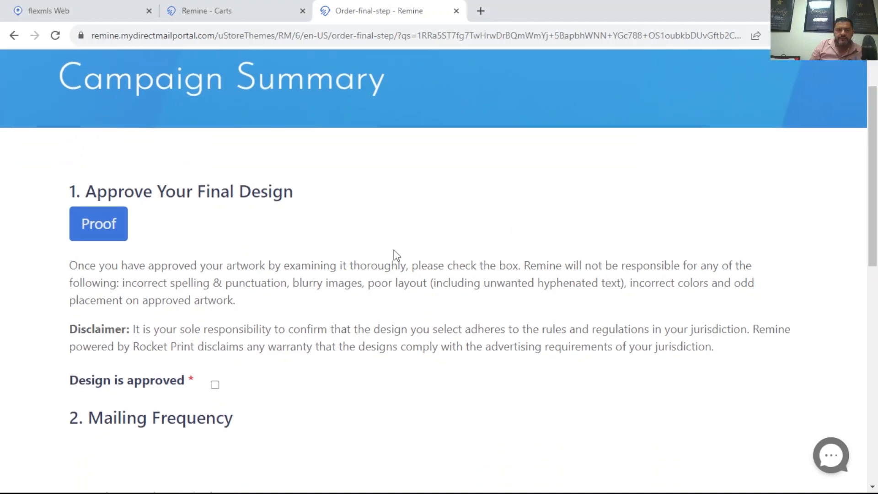
{"action": "left_click", "coordinate": [215, 384]}
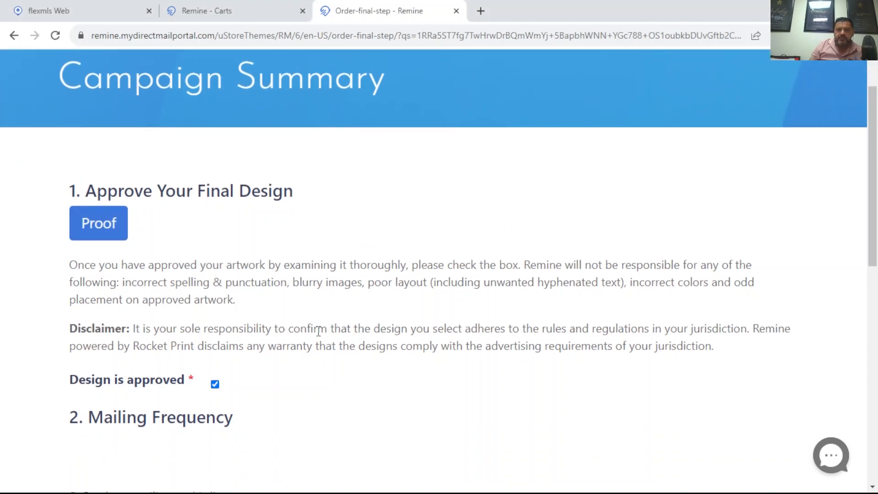
{"action": "scroll", "coordinate": [306, 300], "scroll_direction": "down", "scroll_amount": 3}
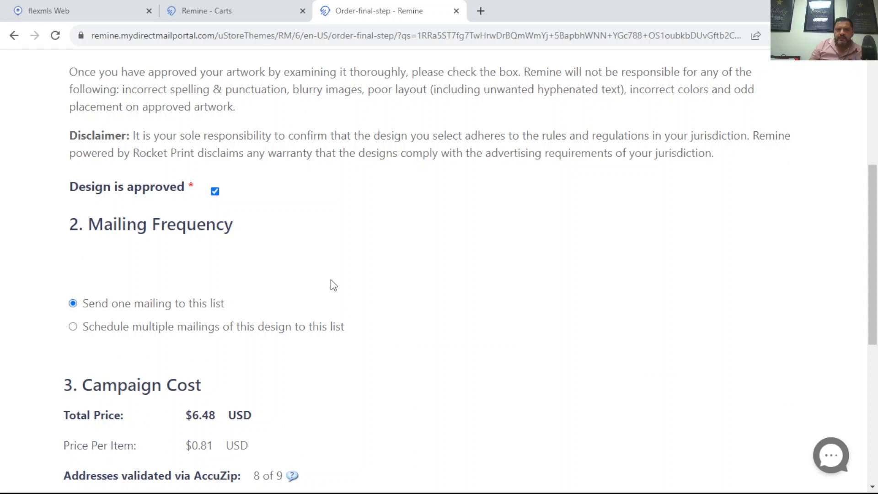
{"action": "scroll", "coordinate": [406, 243], "scroll_direction": "down", "scroll_amount": 3}
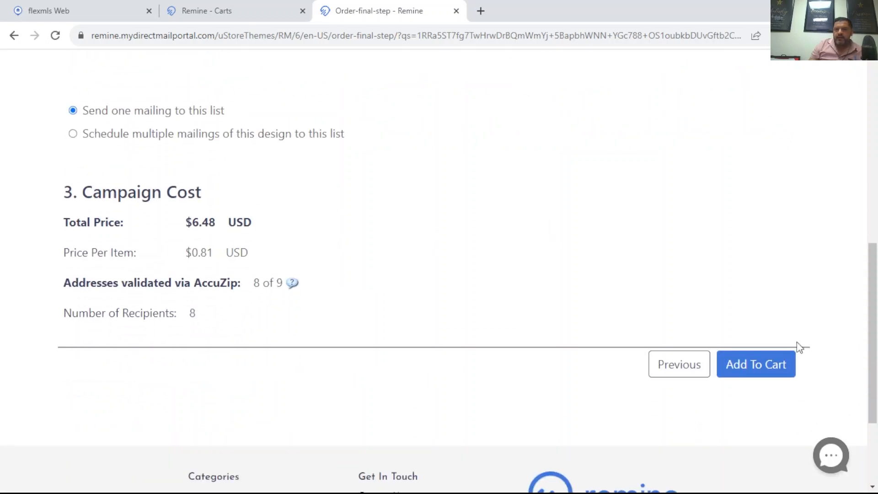
{"action": "left_click", "coordinate": [767, 367]}
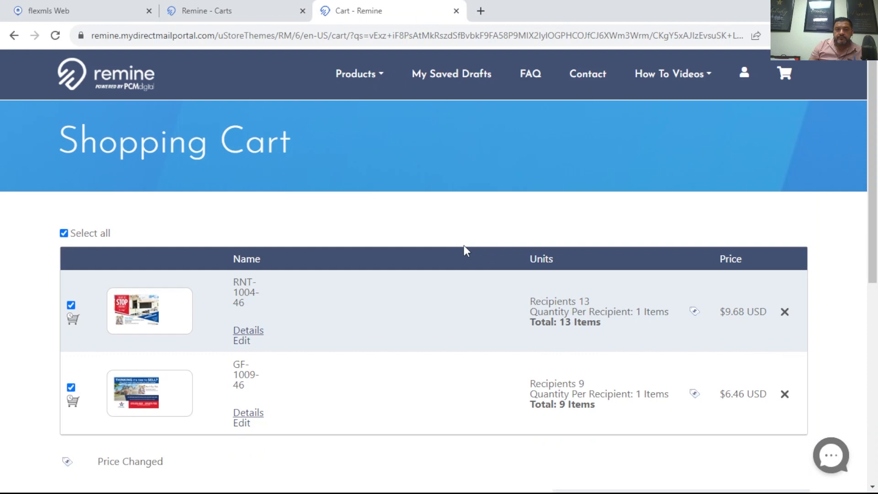
- Delete the RNT-1004-46 postcard from the shopping cart and confirm its removal
{"action": "scroll", "coordinate": [401, 232], "scroll_direction": "down", "scroll_amount": 1}
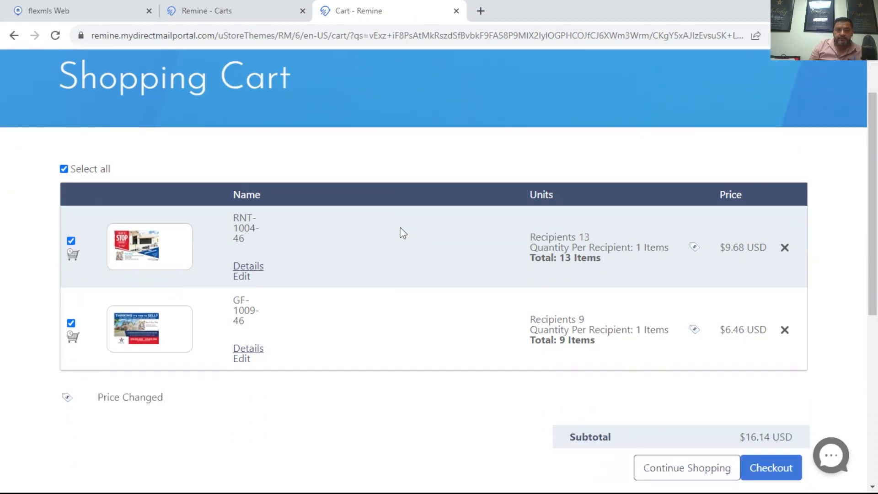
{"action": "left_click", "coordinate": [785, 247]}
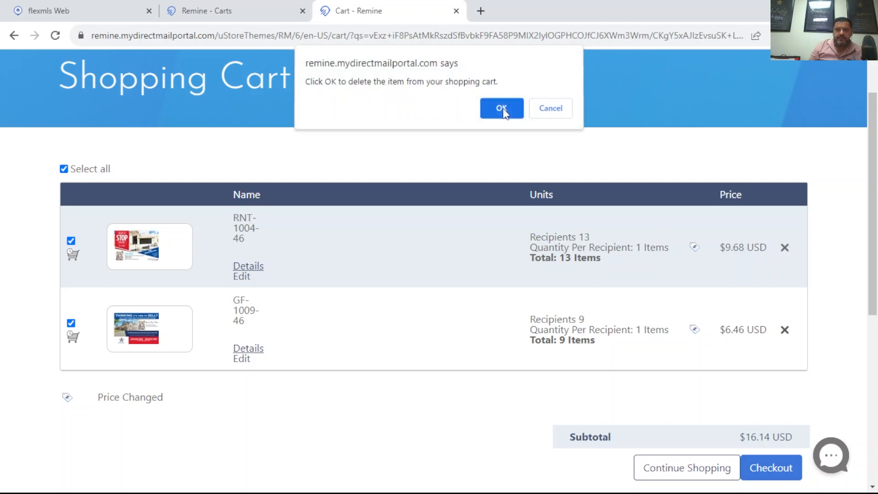
{"action": "left_click", "coordinate": [502, 110]}
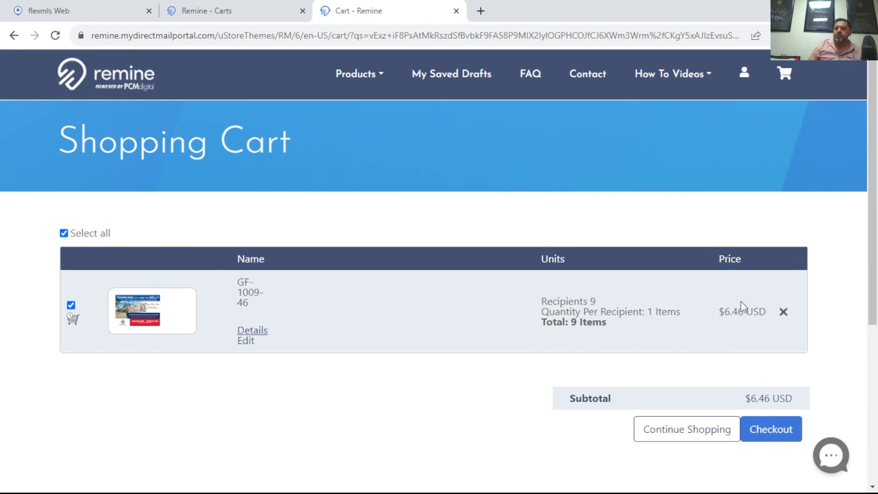
- Review the remaining GF-1009-46 postcard order and proceed to checkout
{"action": "scroll", "coordinate": [457, 301], "scroll_direction": "down", "scroll_amount": 1}
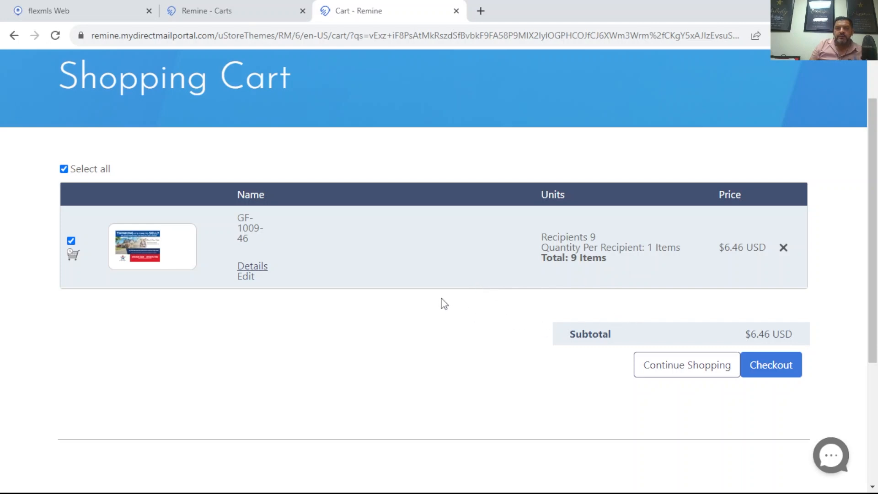
{"action": "scroll", "coordinate": [443, 302], "scroll_direction": "down", "scroll_amount": 3}
{"action": "scroll", "coordinate": [443, 302], "scroll_direction": "up", "scroll_amount": 2}
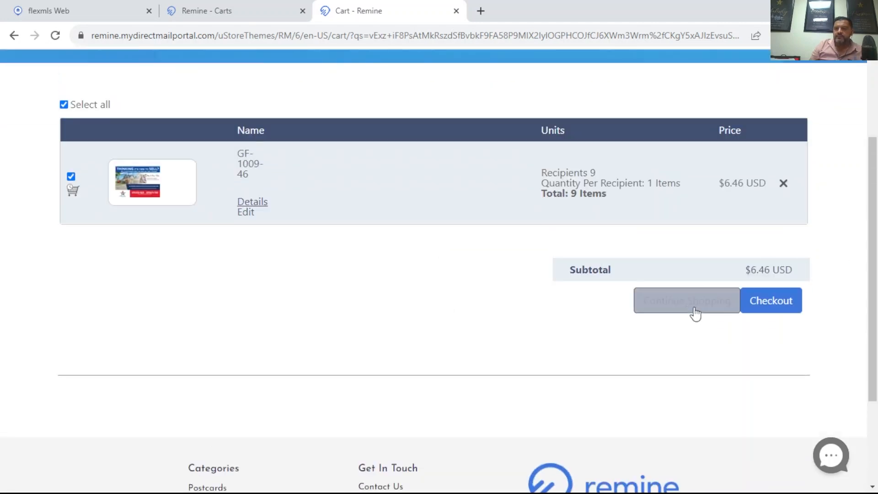
{"action": "left_click", "coordinate": [780, 301]}
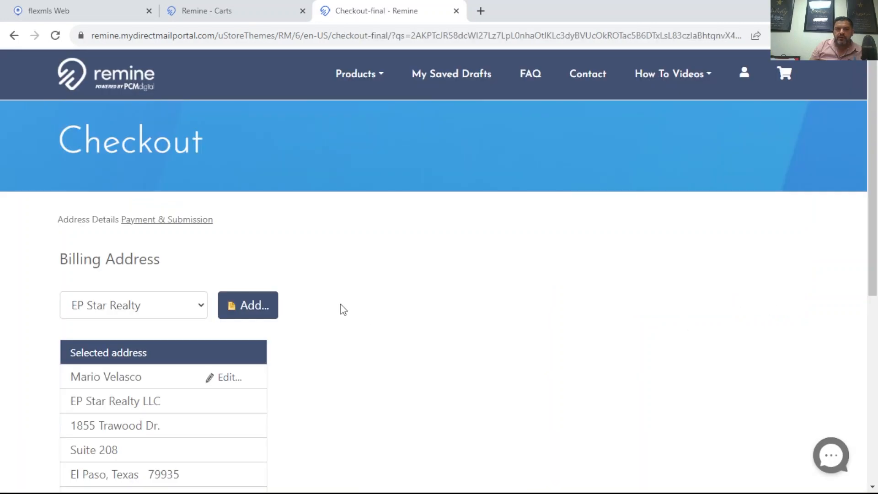
- Check the selected EP Star Realty billing address, keep it, and continue to payment and submission
{"action": "scroll", "coordinate": [347, 311], "scroll_direction": "down", "scroll_amount": 3}
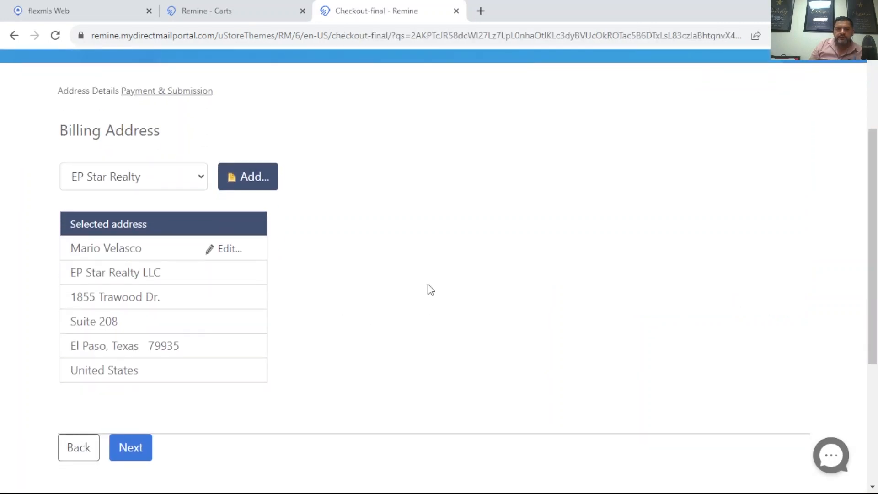
{"action": "scroll", "coordinate": [385, 276], "scroll_direction": "up", "scroll_amount": 2}
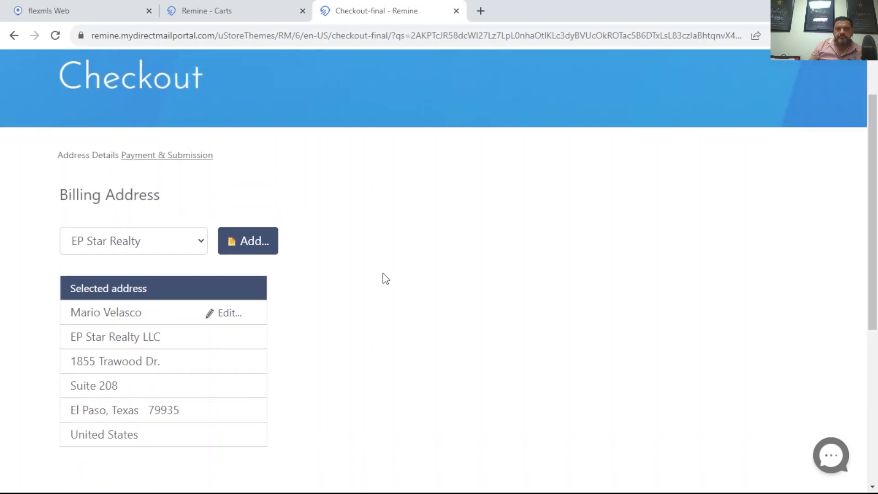
{"action": "scroll", "coordinate": [391, 276], "scroll_direction": "down", "scroll_amount": 3}
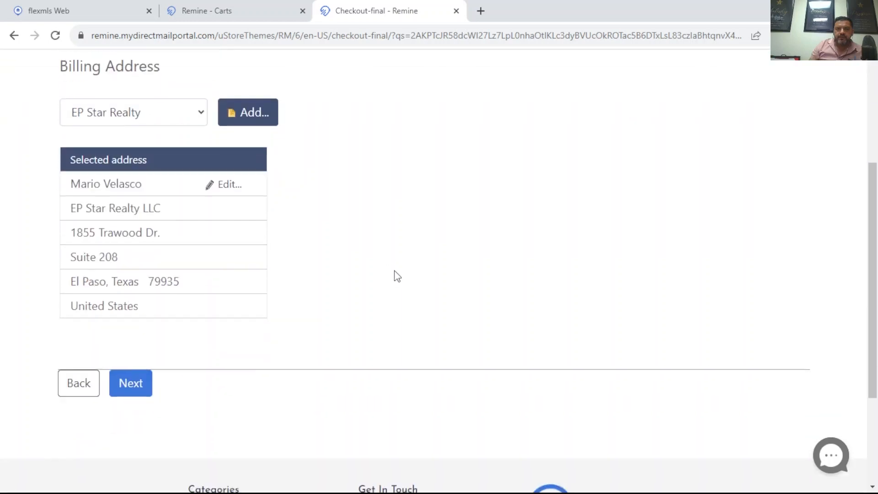
{"action": "left_click", "coordinate": [131, 387]}
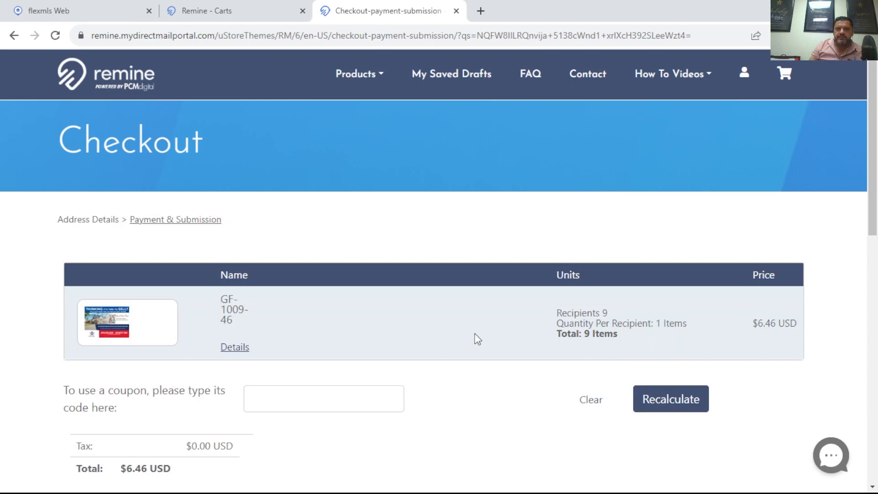
- Examine the order total, coupon option and submission notice without submitting the order, and return to the Remine carts page
{"action": "scroll", "coordinate": [526, 282], "scroll_direction": "down", "scroll_amount": 3}
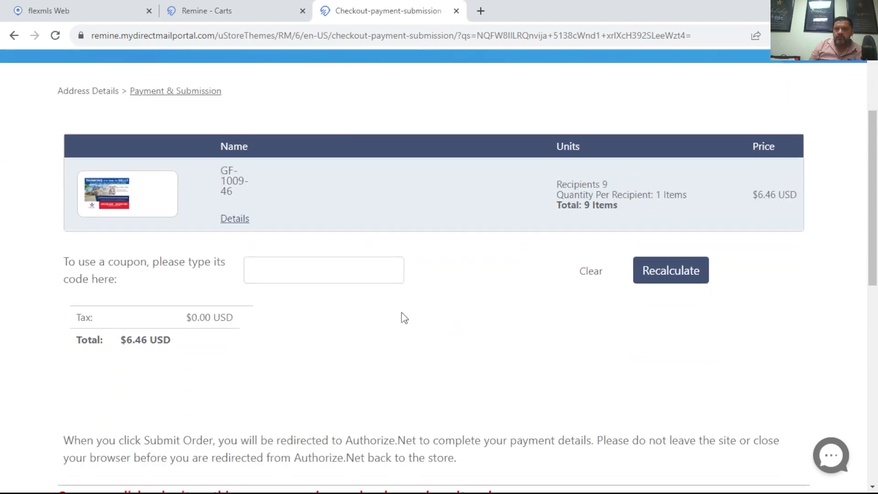
{"action": "scroll", "coordinate": [346, 314], "scroll_direction": "down", "scroll_amount": 3}
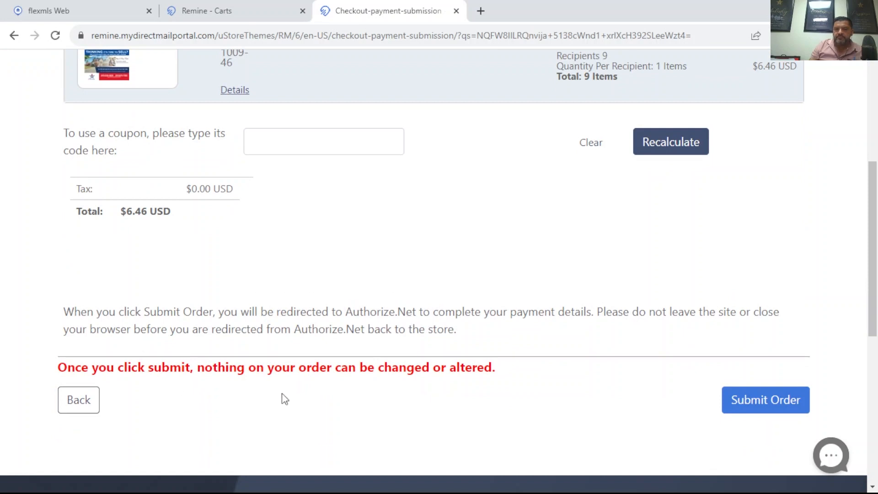
{"action": "scroll", "coordinate": [499, 319], "scroll_direction": "up", "scroll_amount": 4}
{"action": "scroll", "coordinate": [527, 339], "scroll_direction": "up", "scroll_amount": 2}
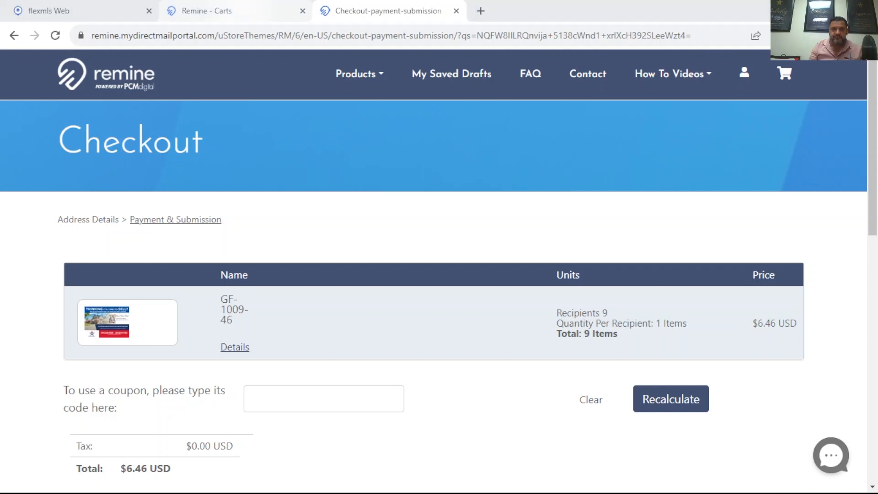
{"action": "left_click", "coordinate": [238, 10]}
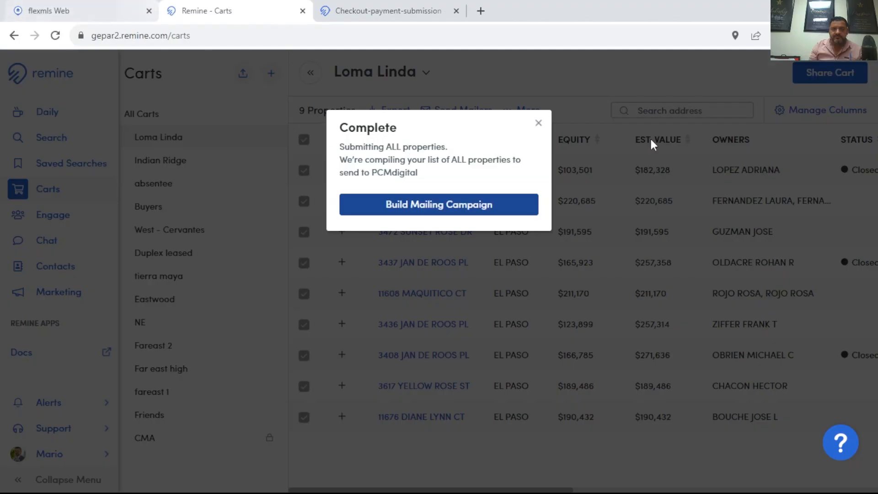